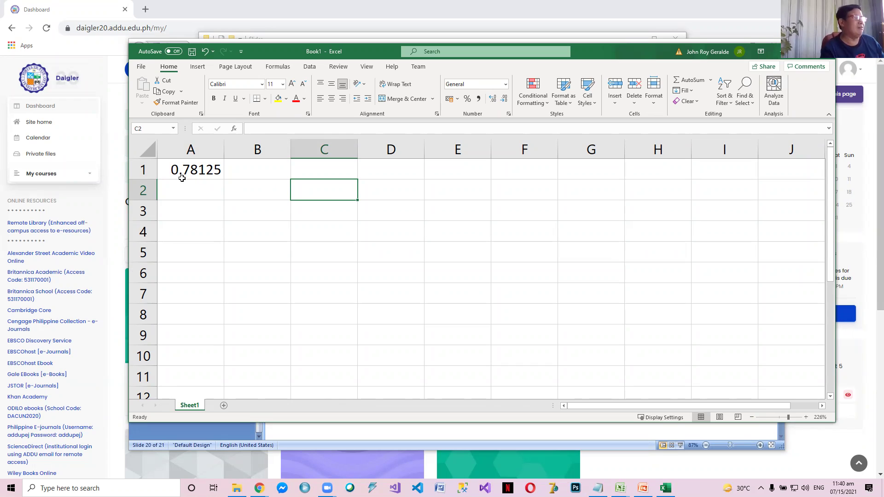
- Enter the whole-number place values 4, 2 and 1 in cells B2, C2 and D2
key("Left")
key("Right")
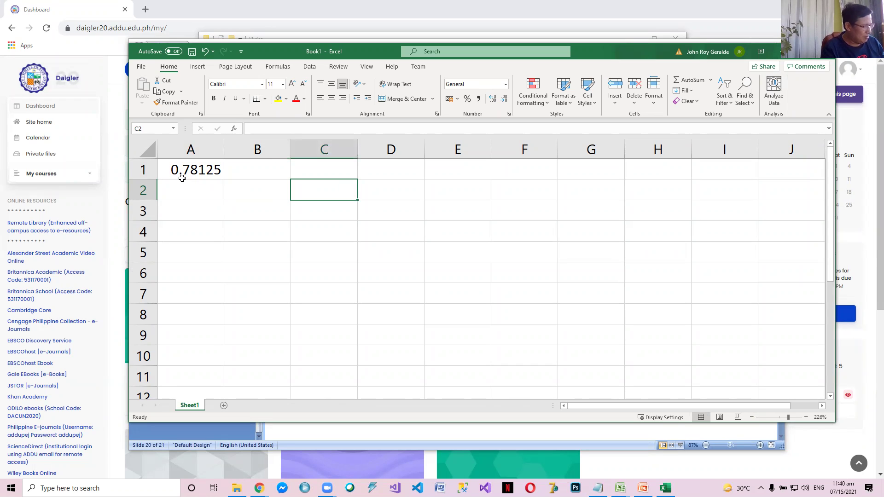
key("Right")
type("1")
key("Left")
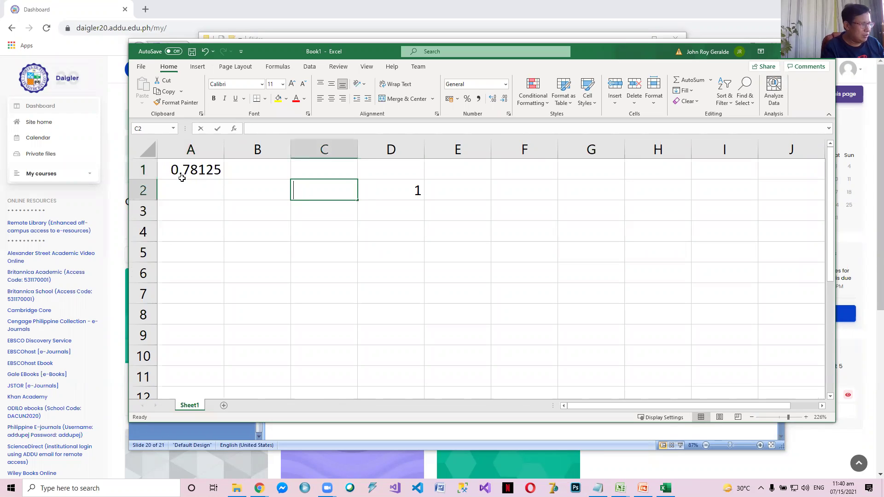
type("2")
key("Left")
type("4")
key("Right")
key("Right")
key("Right")
key("Right")
key("Left")
key("alt")
key("1")
key("Escape")
key("Escape")
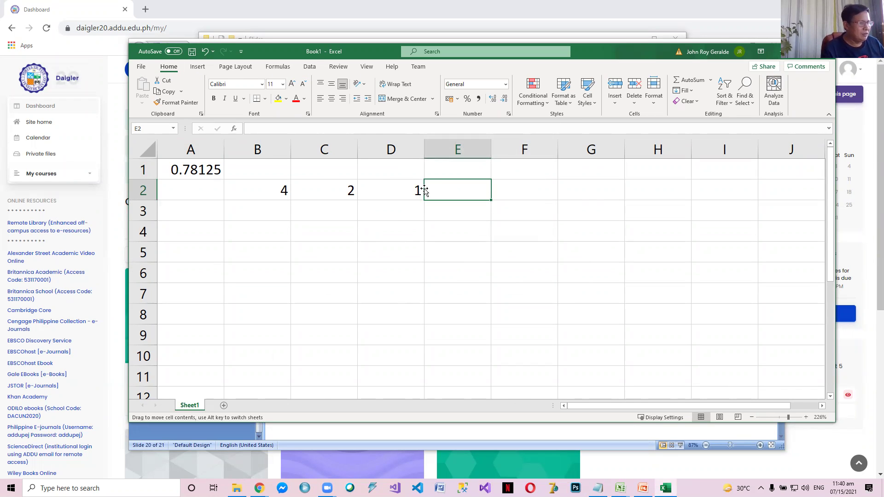
key("alt")
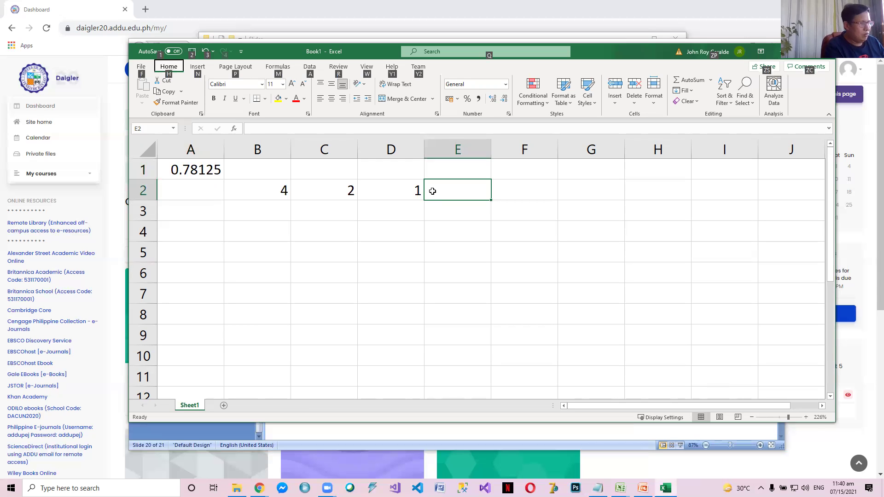
key("1")
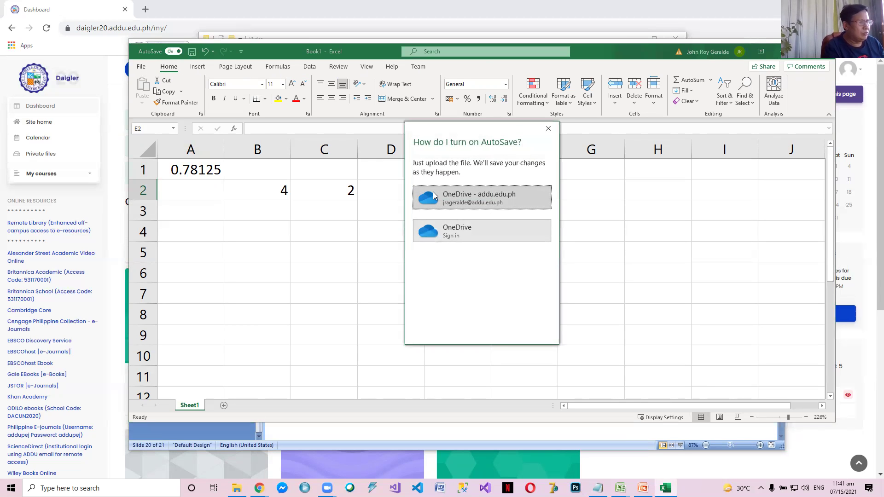
key("Escape")
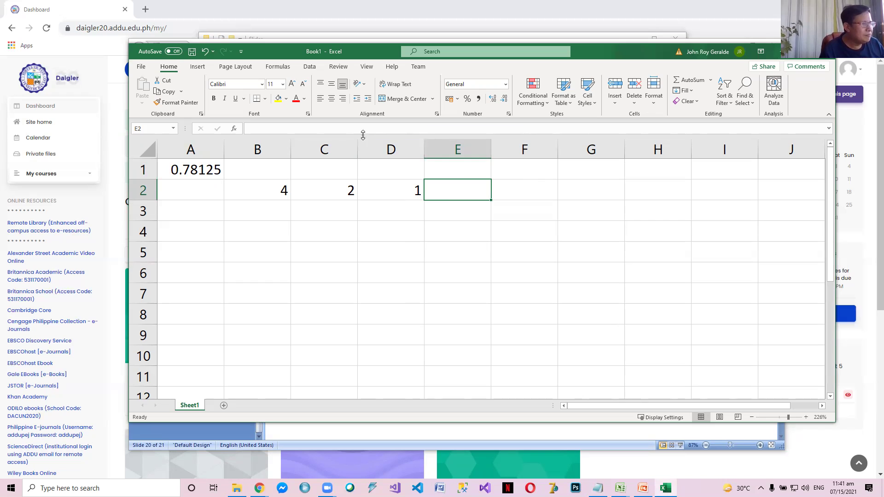
- Try to enter the fraction 1/2 directly in cell E2
left_click(361, 129)
type("1/2")
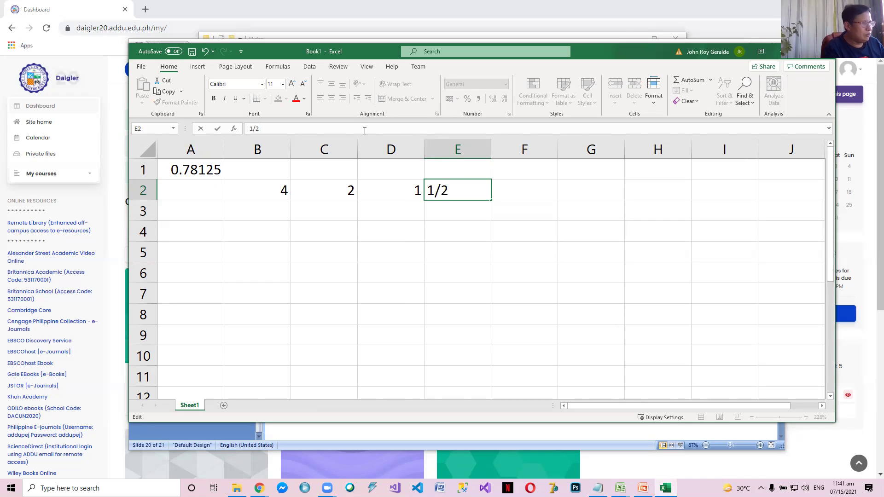
key("Return")
key("Up")
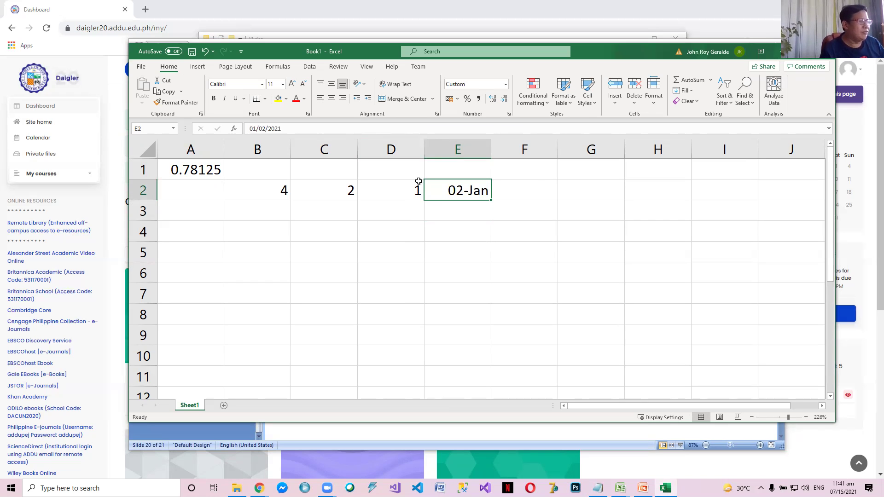
- Format the cells from E2 through L2 as Number with 6 decimal places
key("shift+Right")
key("shift+Right")
key("shift+Right")
key("shift+Right")
key("shift+Right")
key("shift+Right")
key("shift+Right")
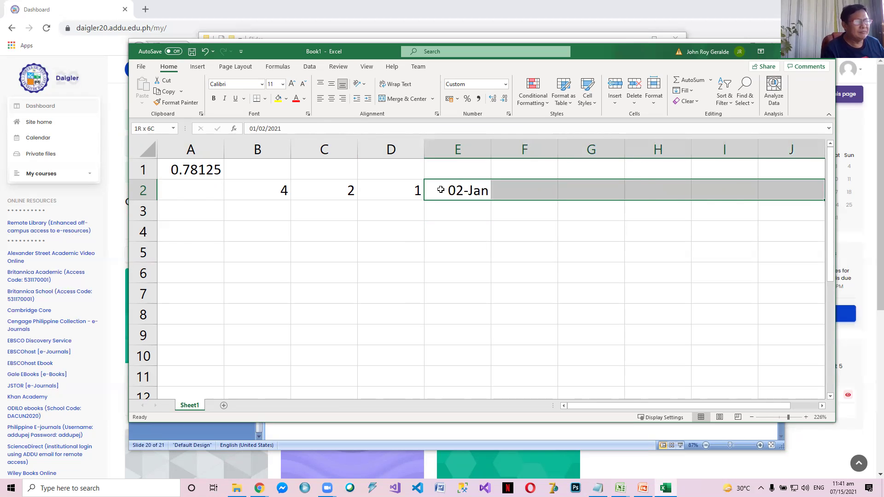
right_click(447, 190)
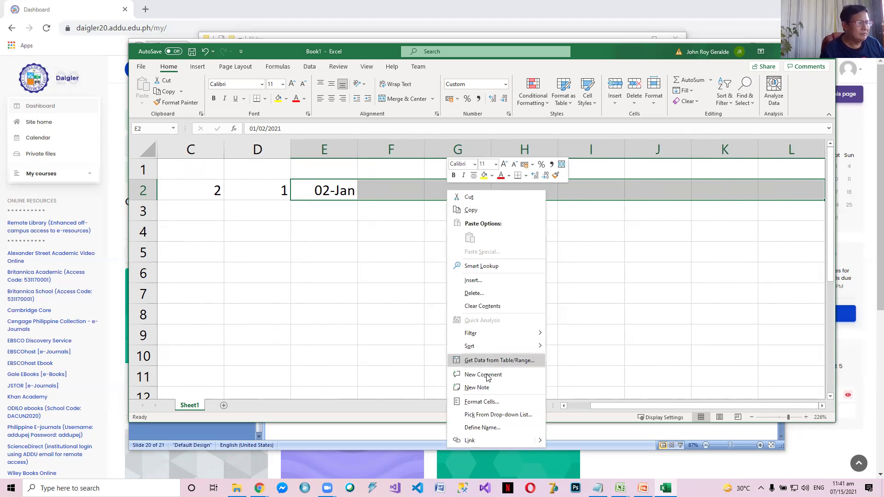
left_click(476, 406)
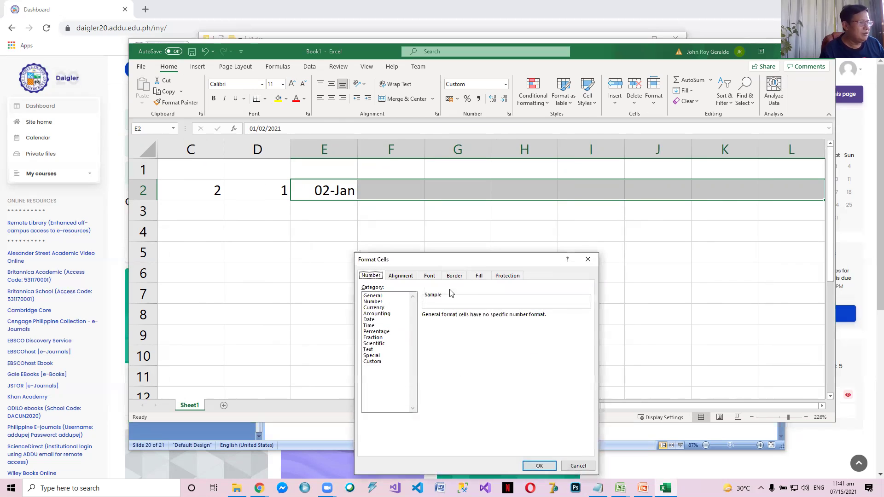
left_click(378, 302)
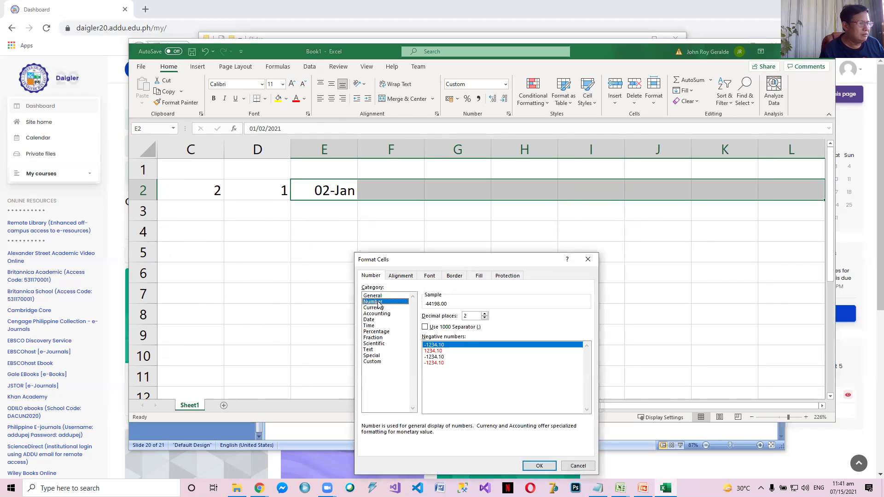
left_click(484, 314)
left_click(485, 314)
left_click(485, 315)
left_click(484, 314)
left_click(539, 465)
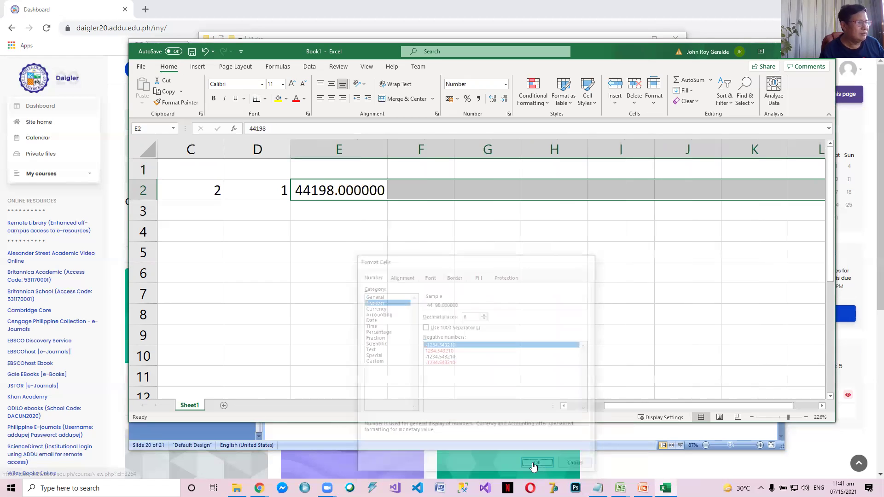
- Replace the content of cell E2 with the formula =1/2
left_click(331, 192)
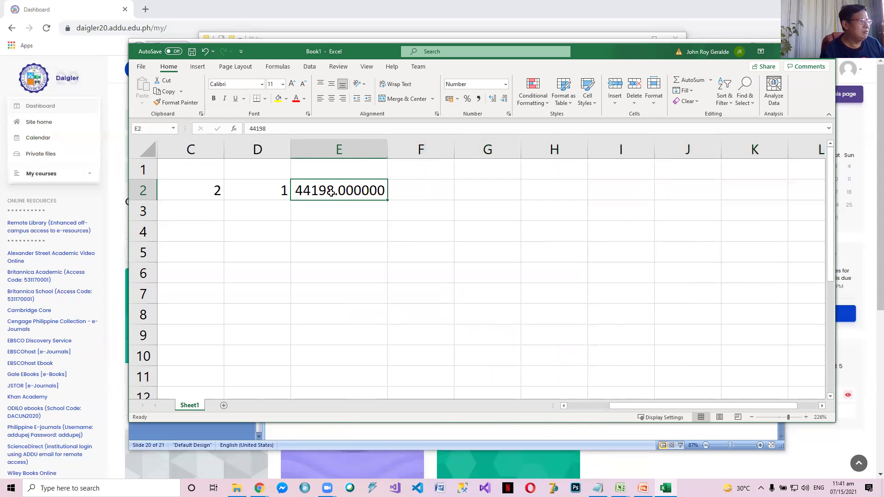
type("=")
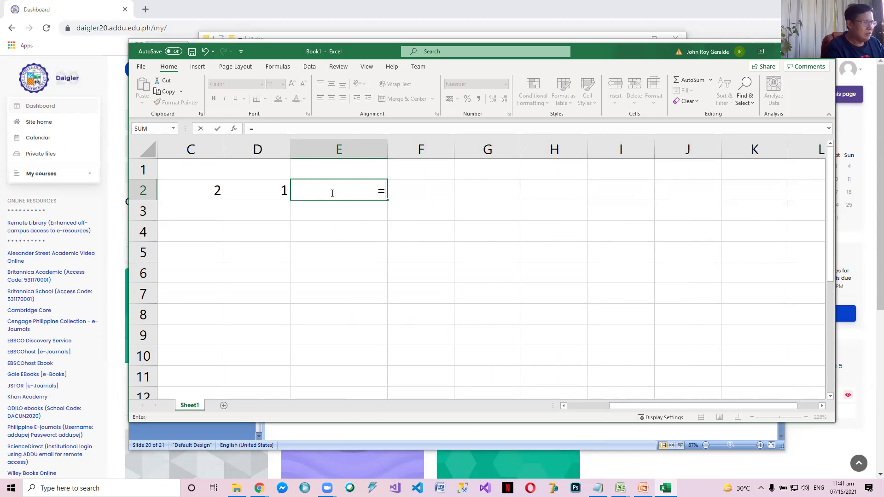
type("1/2")
key("Return")
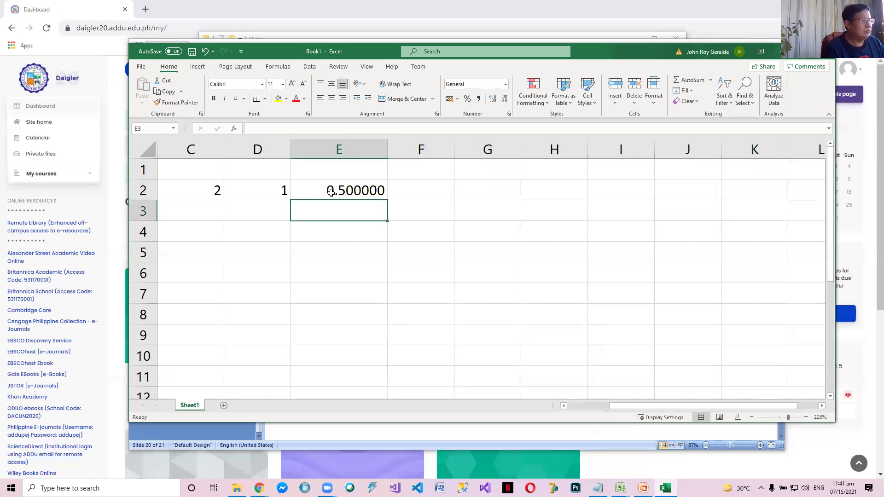
- Enter the place values 1/4 in cell F2 and 1/8 in cell G2
key("Up")
key("Right")
key("Left")
key("Right")
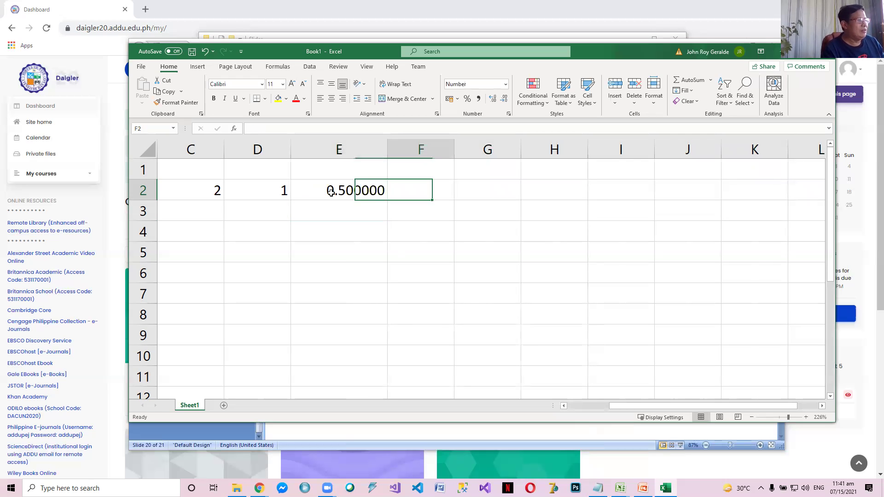
type("1/4")
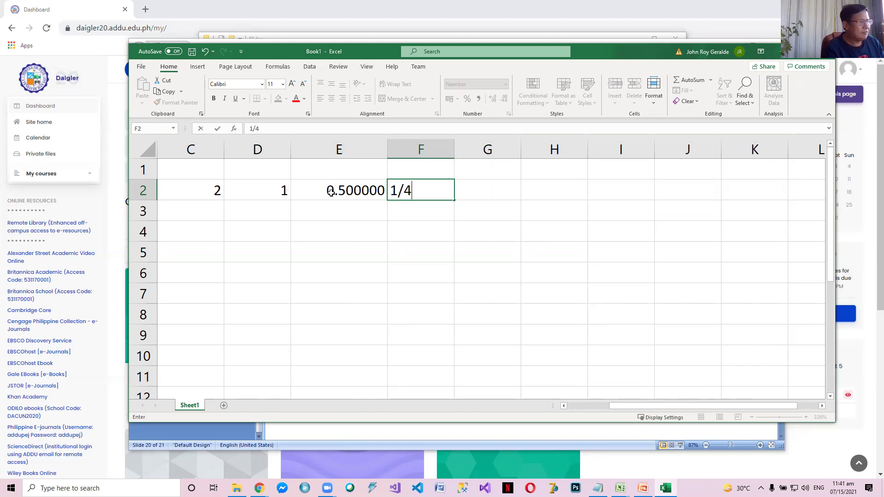
key("Return")
key("Up")
key("Right")
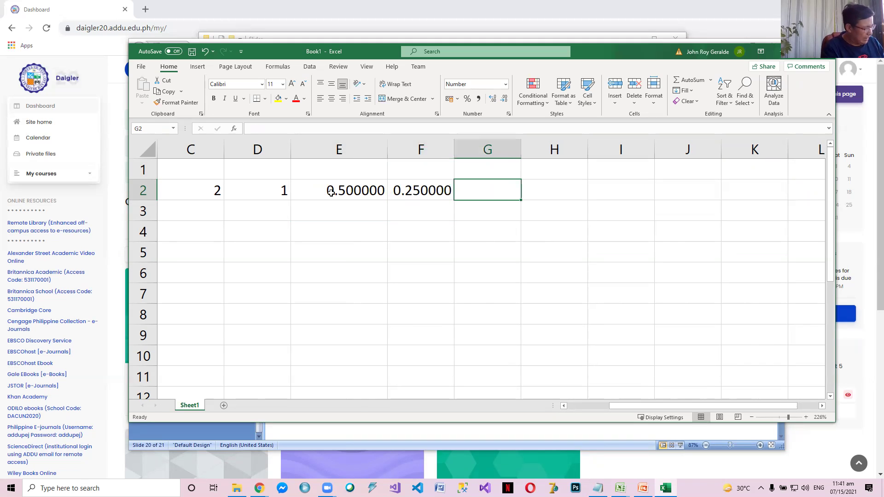
type("1/8")
key("Return")
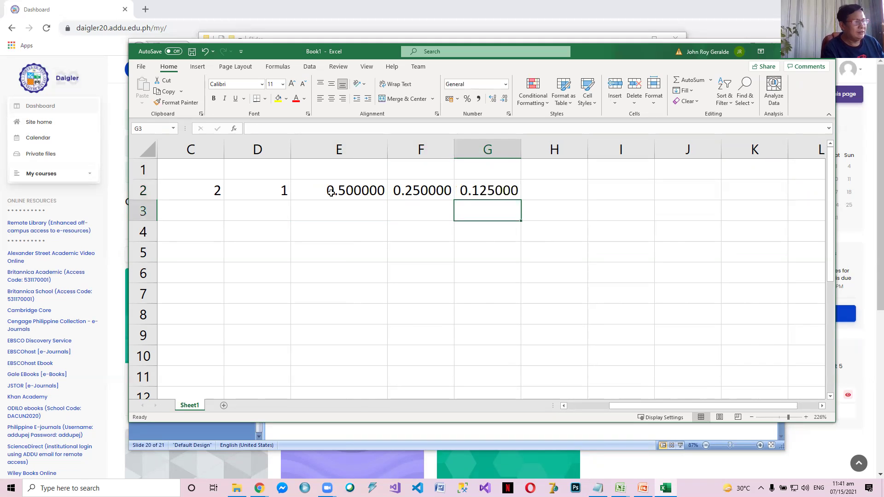
- Go through the place values in row 2, comparing the whole-number cells with the fractional ones
key("Left")
key("Left")
key("Left")
key("Left")
key("Left")
key("Left")
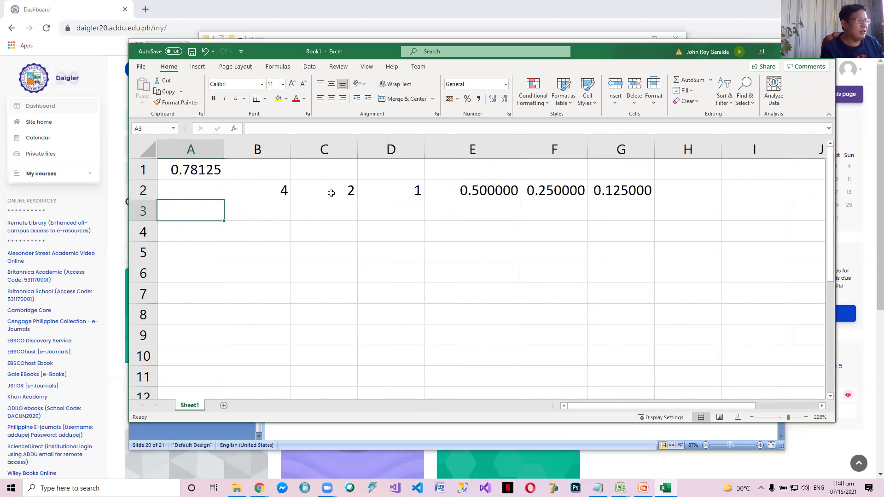
key("Right")
key("Right")
key("Right")
key("Right")
key("Up")
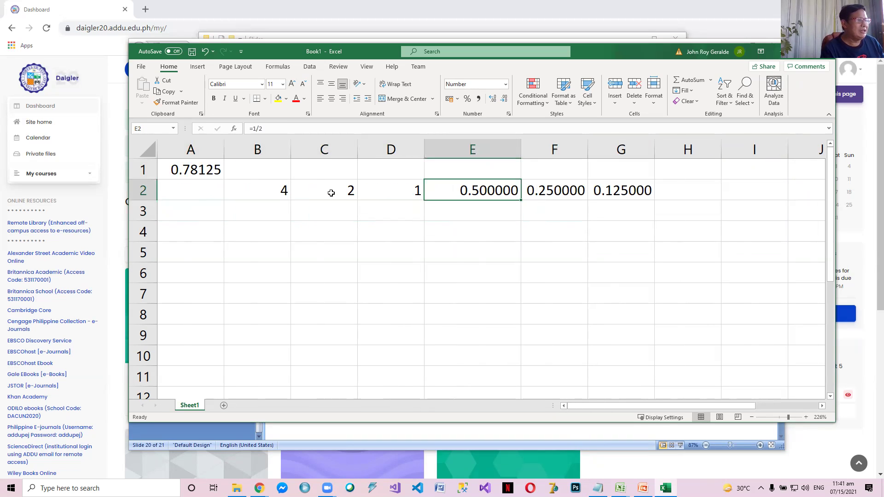
key("Left")
key("Left")
key("Left")
key("Right")
key("Right")
key("Right")
key("Left")
key("Left")
key("Left")
key("Right")
key("Right")
key("Right")
key("Right")
key("Left")
- Continue the fractional place values in row 2 with 1/16 in H2 and 1/32 in I2
key("Right")
key("Right")
key("Right")
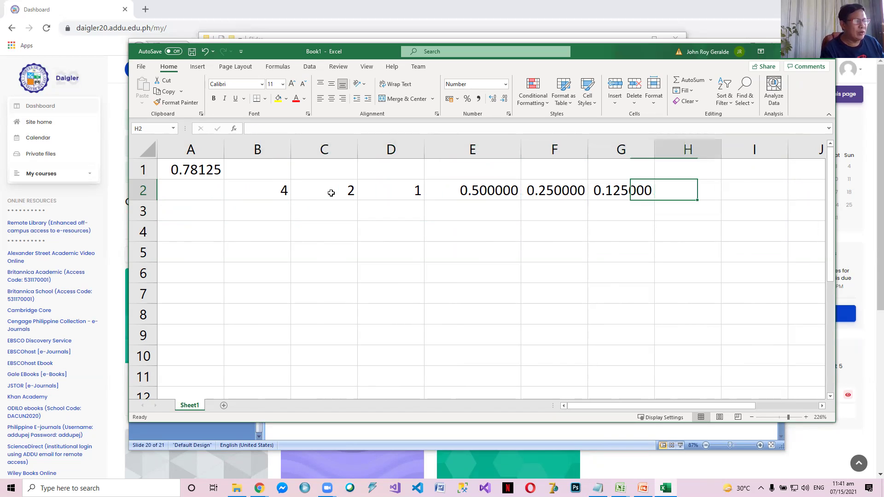
type("1/")
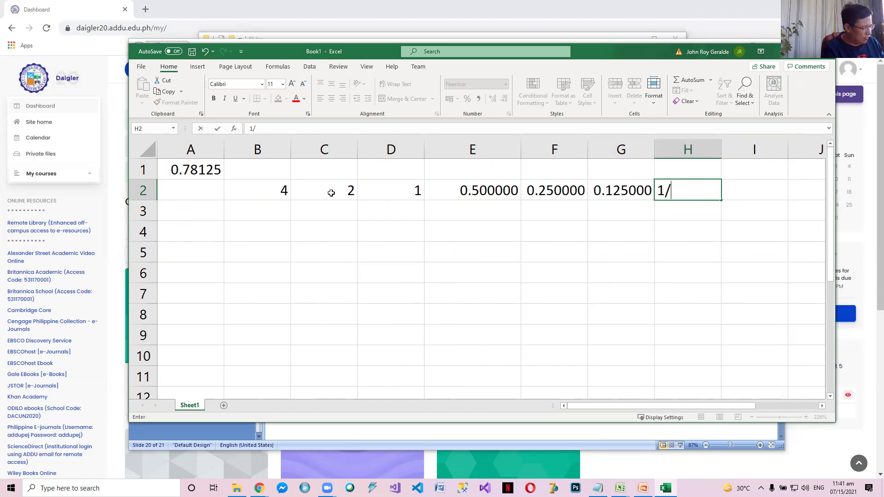
type("16")
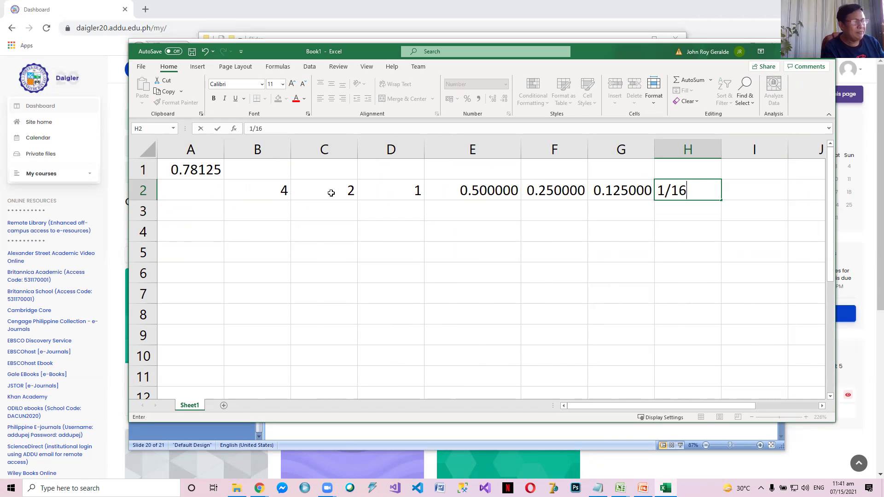
key("Return")
key("Up")
key("Right")
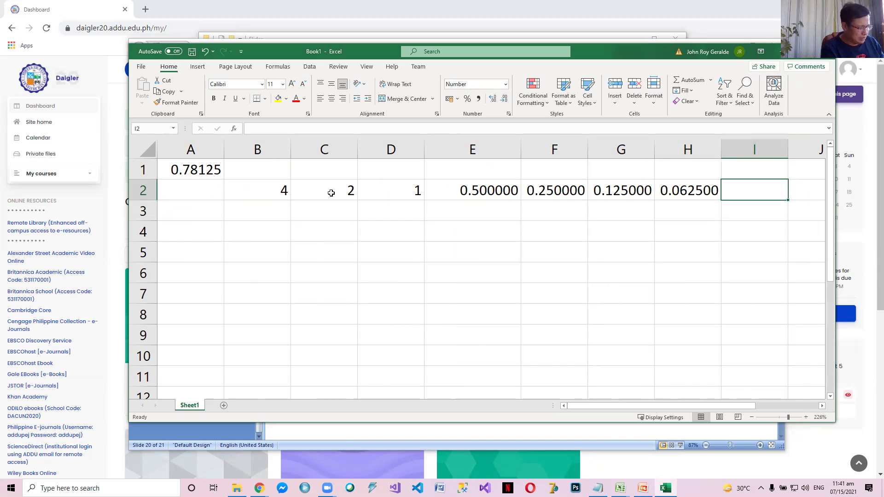
type("1/32")
key("Return")
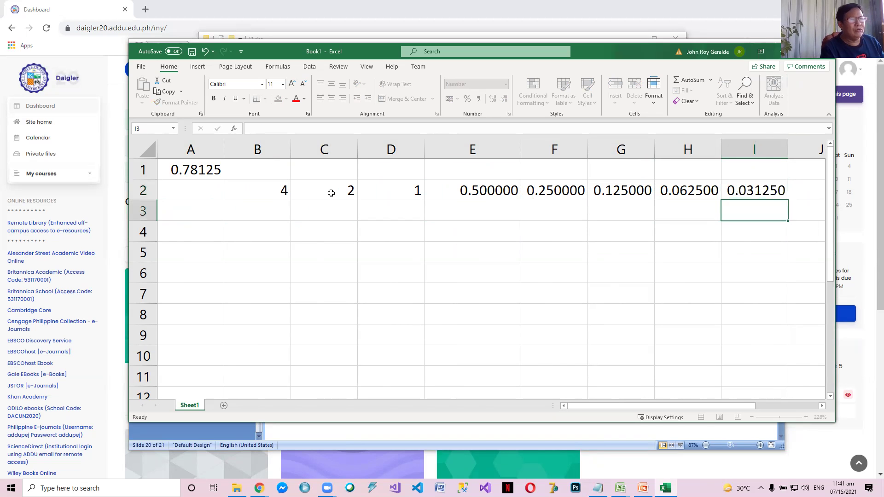
- Enter the place value 1/64 in cell J2
key("Up")
key("Right")
type("1")
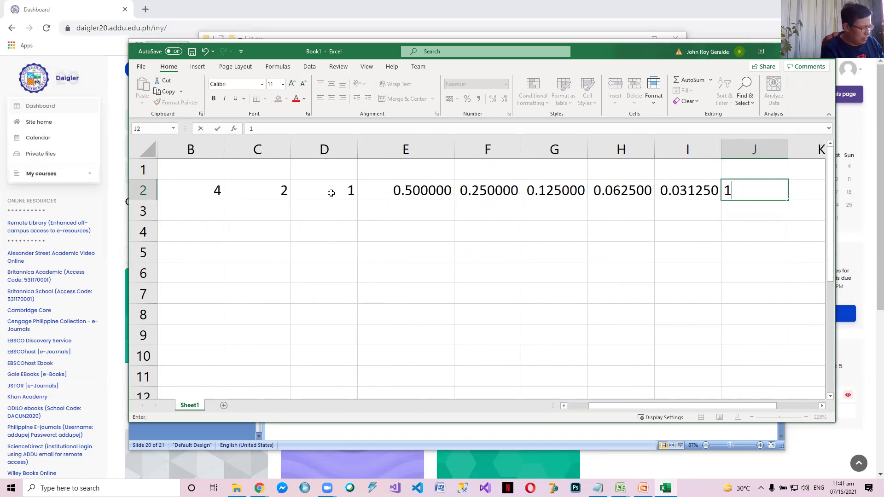
type("/64")
key("Return")
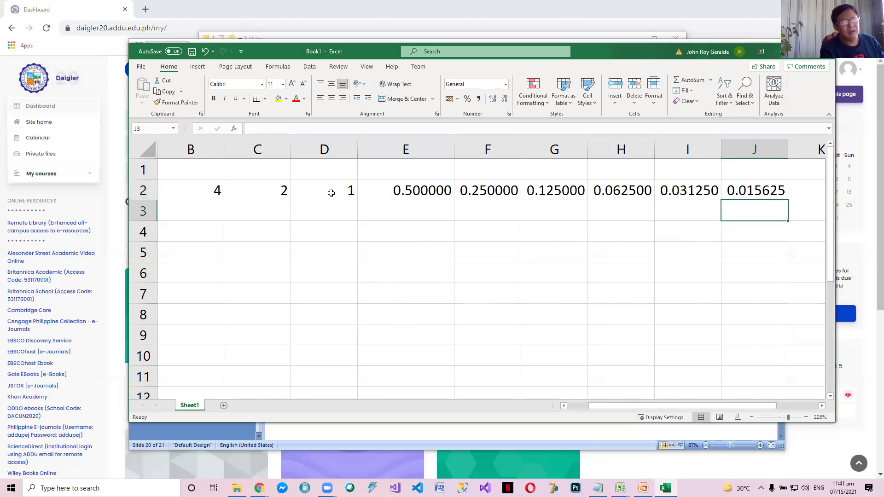
- Enter the binary digit 0 in B3, C3 and D3 beneath the whole-number place values
key("Left")
key("Left")
key("Left")
key("Left")
key("Left")
key("Left")
key("Left")
key("Left")
key("Left")
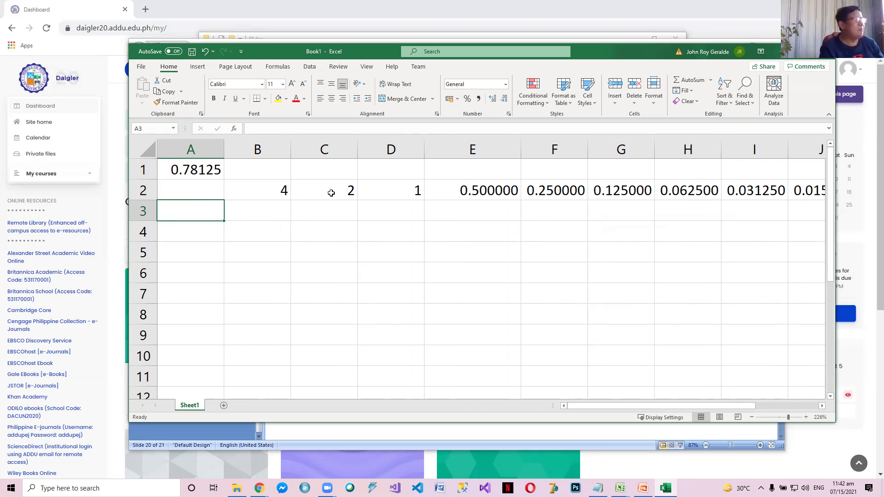
key("Up")
key("Up")
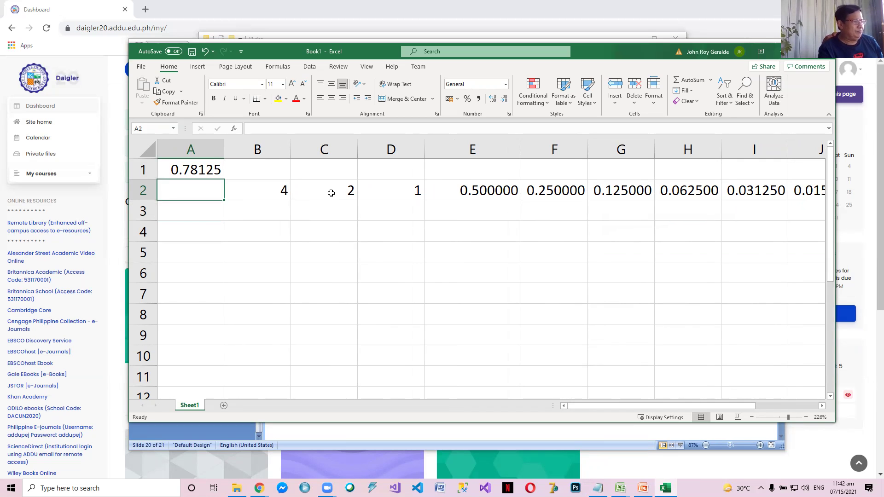
key("Down")
key("Right")
key("Tab")
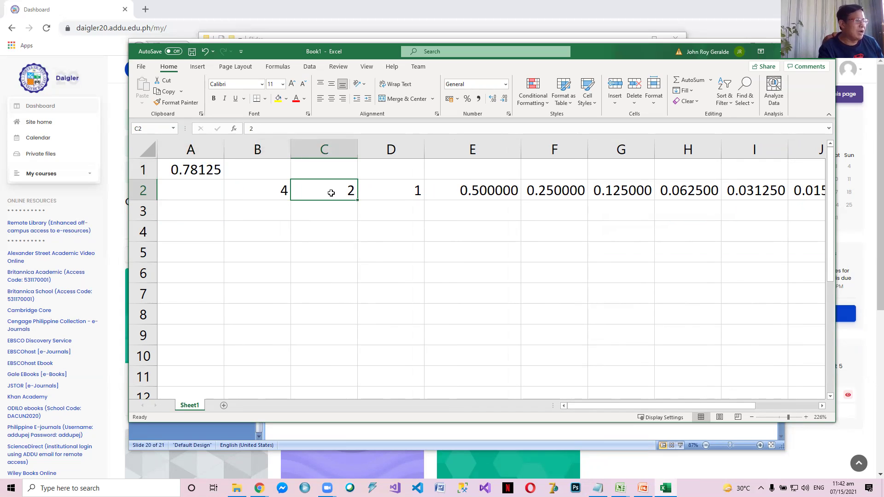
key("Return")
type("0")
key("Tab")
type("0")
key("Tab")
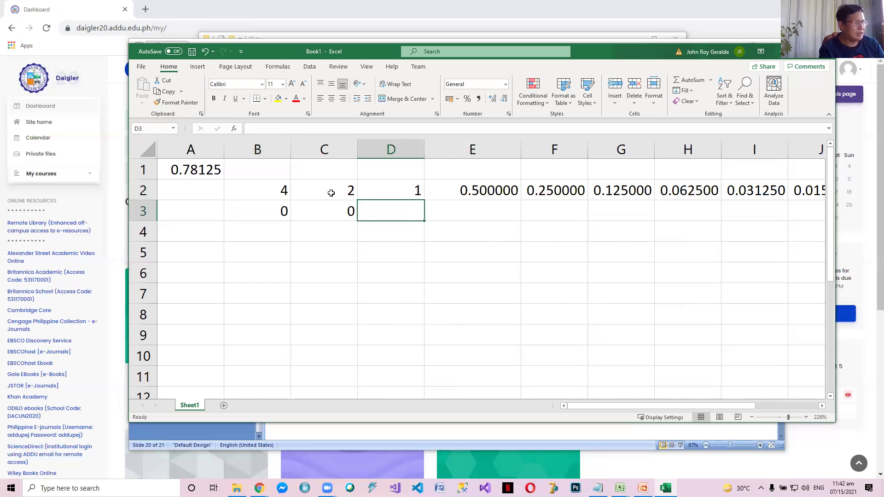
type("0")
key("Tab")
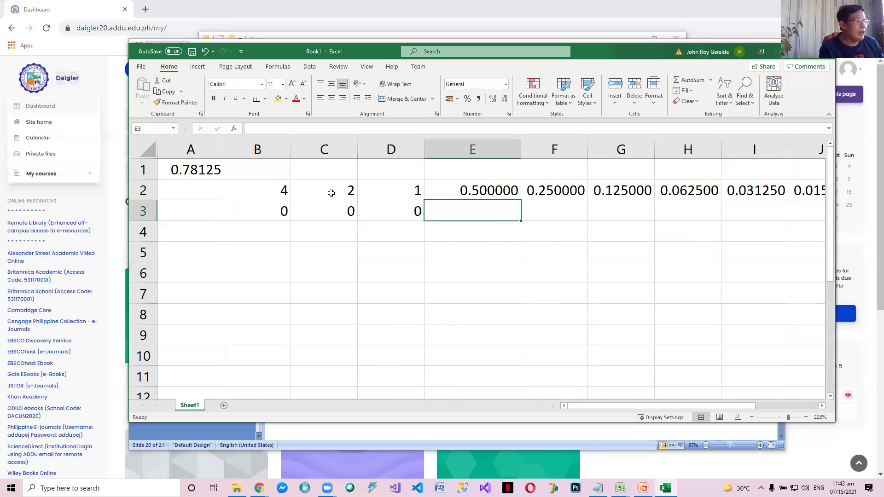
- Enter .5 in cell A2, below the decimal number being converted
key("Left")
key("Left")
key("Left")
key("Left")
key("Up")
type(".5")
key("Return")
- Enter the binary digit 1 in cell E3, beneath the one-half place value
key("Up")
key("Right")
key("Right")
key("Right")
key("Right")
key("Right")
key("Down")
key("Left")
type("1")
key("Return")
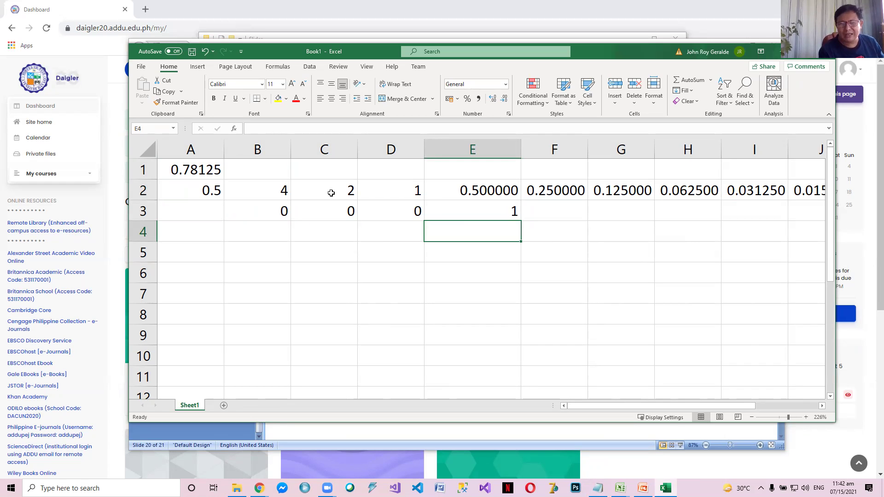
- Enter the formula =A1-A2 in cell A3 to subtract the one-half place value from the decimal number
key("Up")
key("Left")
key("Left")
key("Left")
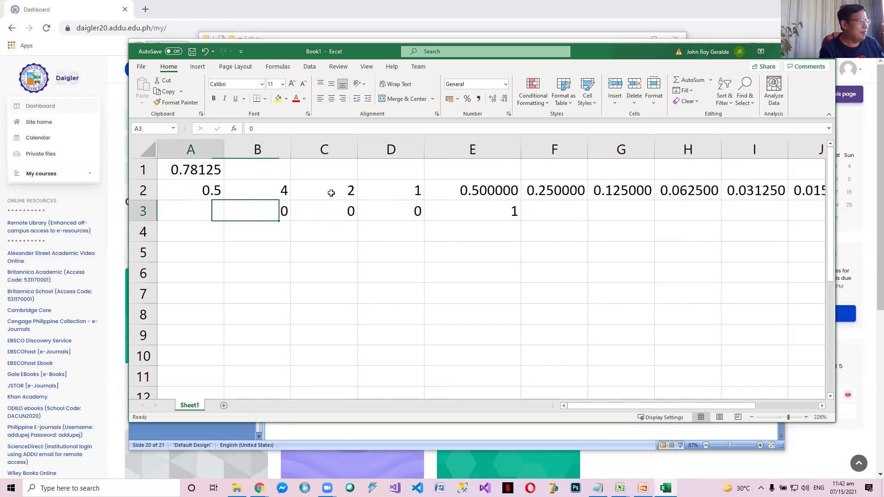
key("Left")
key("Up")
key("Up")
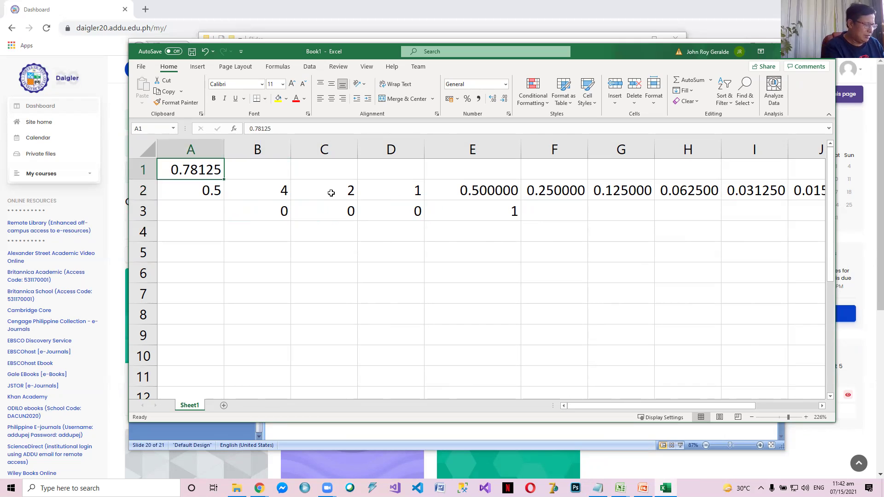
key("Down")
key("Down")
type("=")
key("Up")
key("Up")
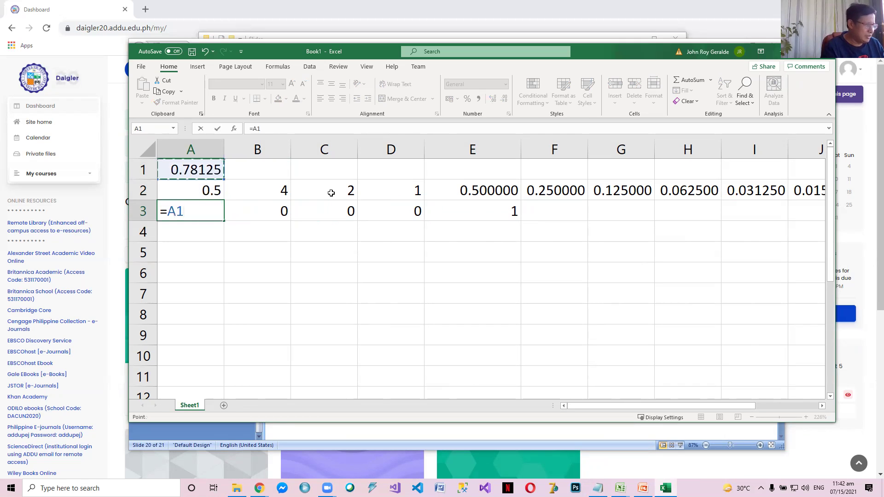
type("-")
key("Up")
key("Return")
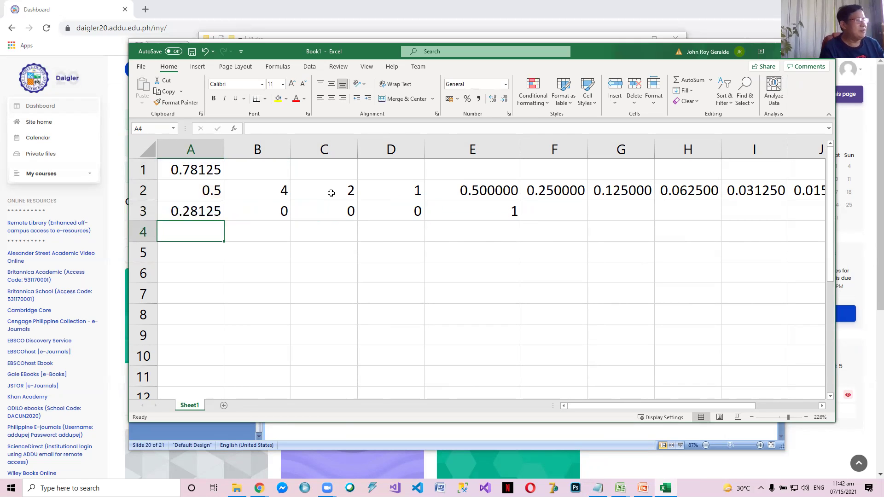
- Enter the binary digit 1 in cell F3, beneath the one-quarter place value
key("Up")
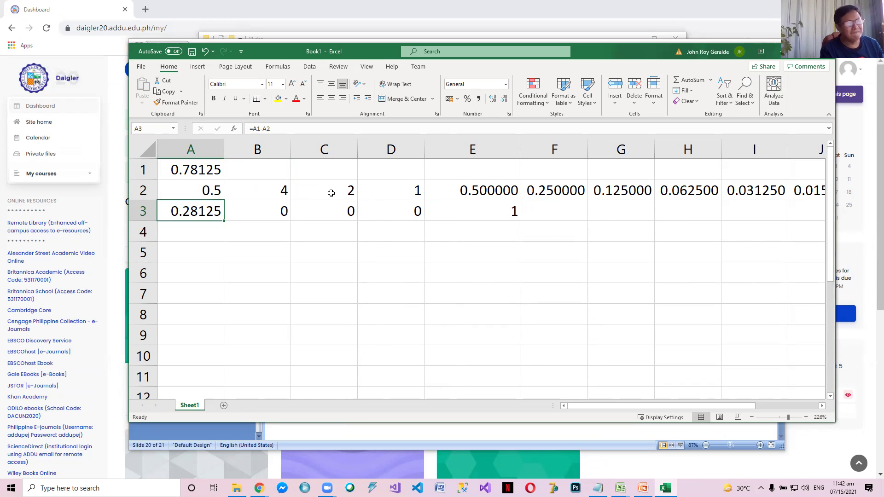
key("Right")
key("Right")
key("Right")
key("Right")
key("Right")
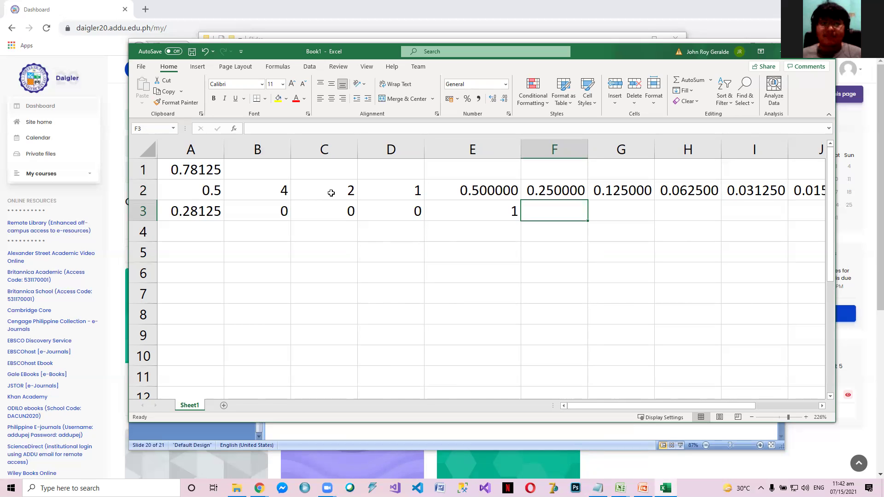
type("1")
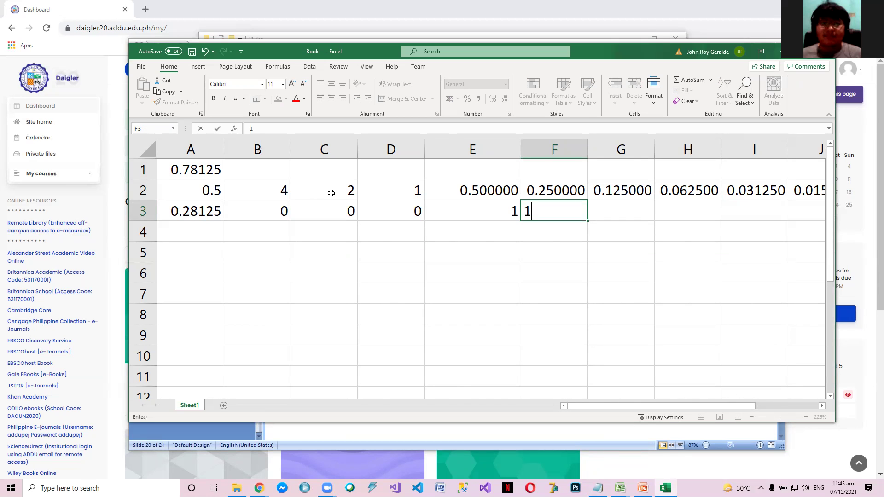
key("Return")
- Enter 0.25 in cell A4, below the first remainder
key("Left")
key("Left")
key("Left")
key("Left")
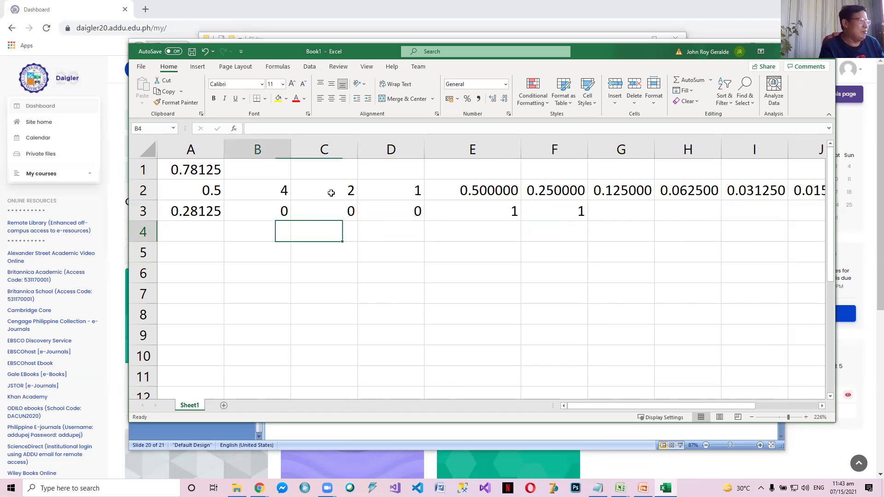
type("0.25")
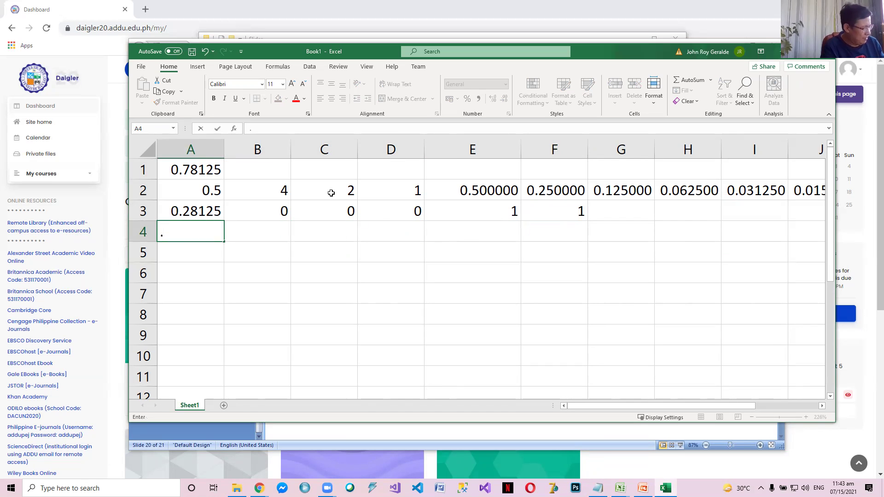
key("ctrl+Return")
key("Down")
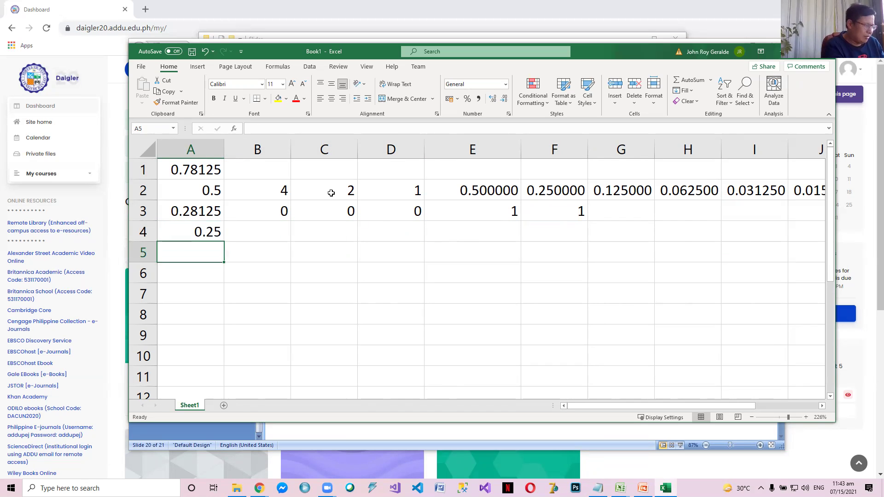
- Enter the formula =A3-A4 in cell A5 to calculate the next remainder
type("=")
key("Up")
key("Up")
type("-")
key("Up")
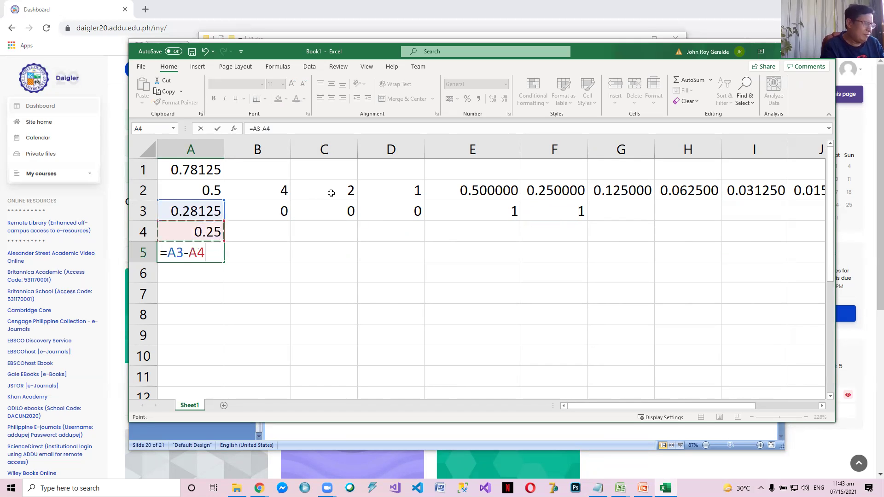
key("Return")
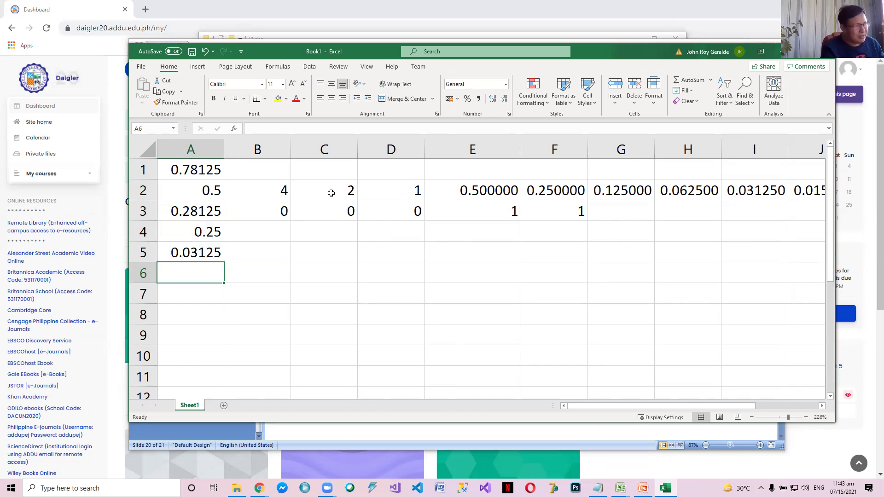
- Enter the binary digits 0, 0 and 1 in G3, H3 and I3, beneath the 1/8, 1/16 and 1/32 place values
key("Up")
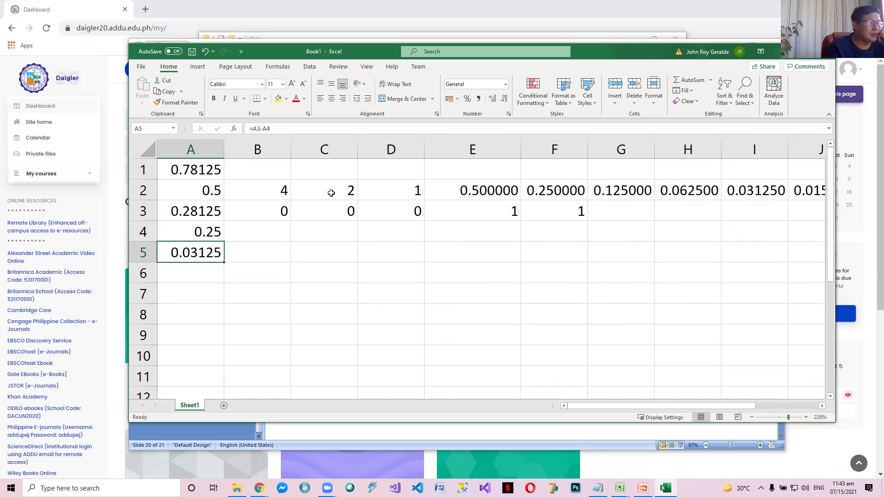
key("Right")
key("Right")
key("Right")
key("Right")
key("Right")
key("Right")
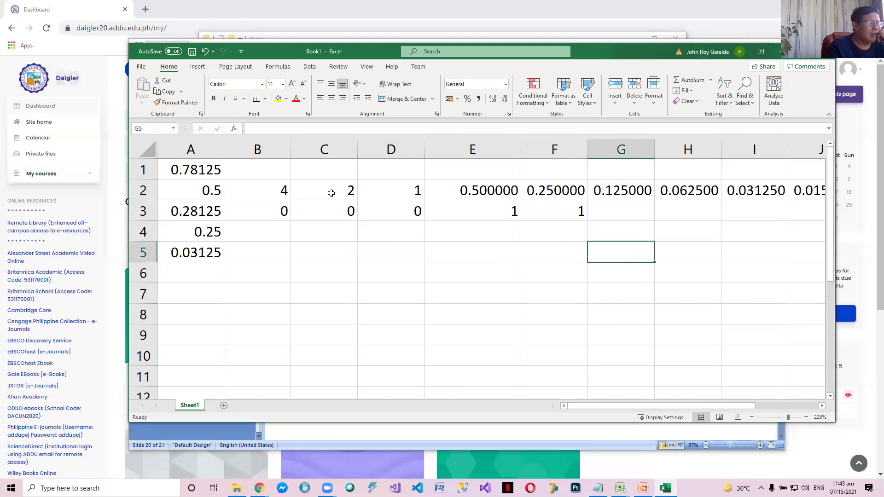
key("Up")
key("Up")
key("Up")
key("Down")
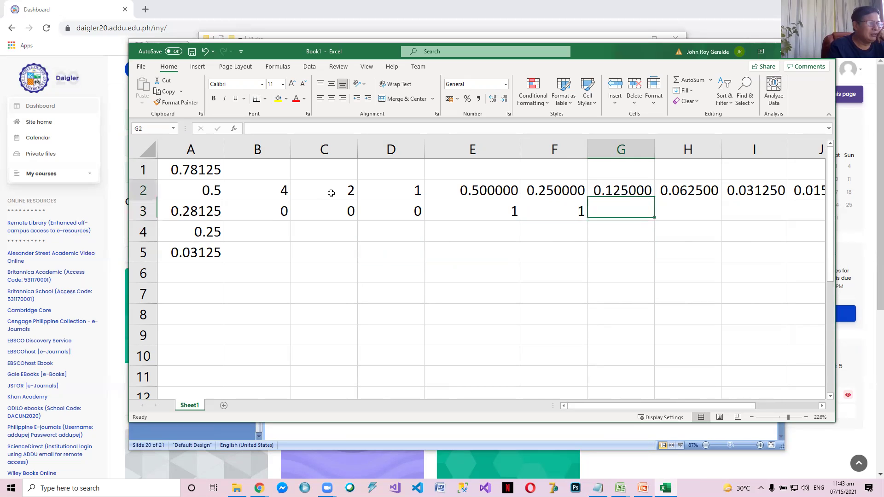
type("0")
key("Right")
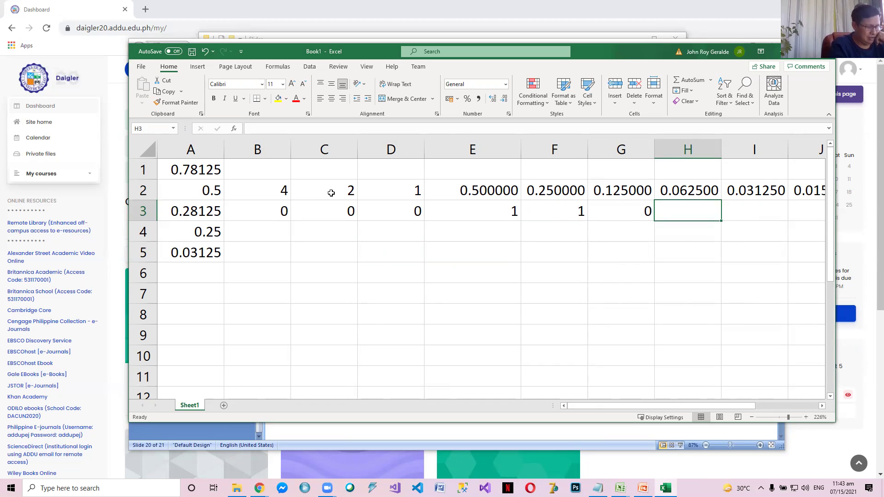
type("0")
key("Right")
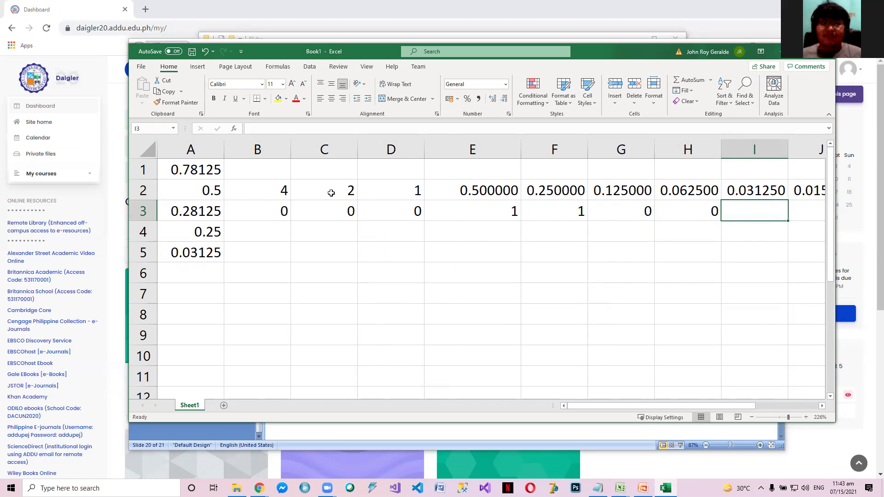
type("1")
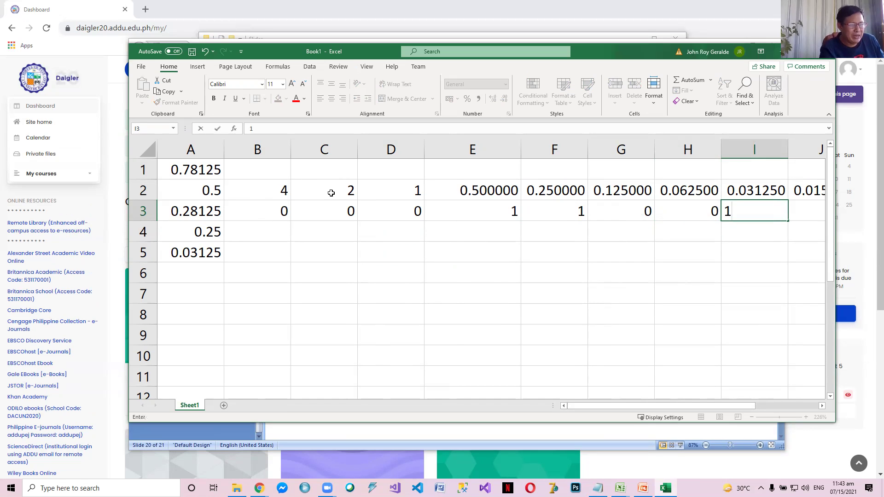
key("Return")
- Enter .03125 in cell A6 and subtract it from the previous remainder with =A5-A6 in A7
key("Left")
key("Left")
key("Left")
key("Left")
key("Left")
key("Left")
key("Left")
key("Left")
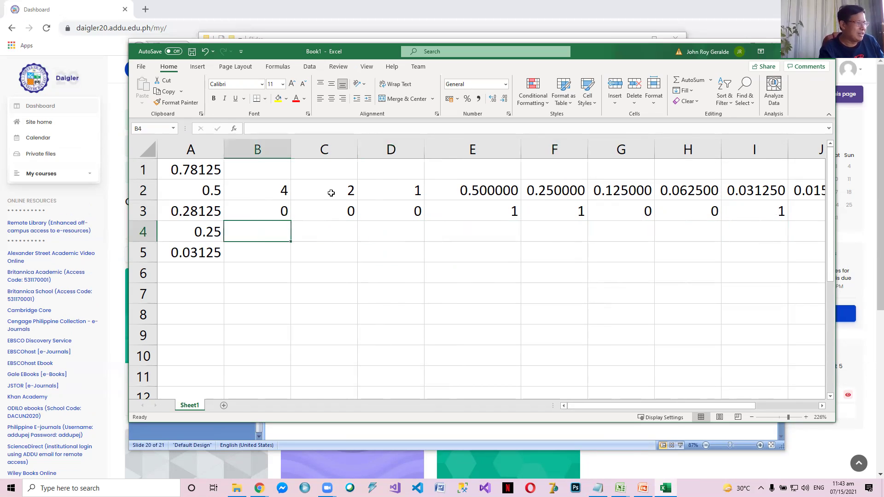
key("Down")
key("Down")
type(".3")
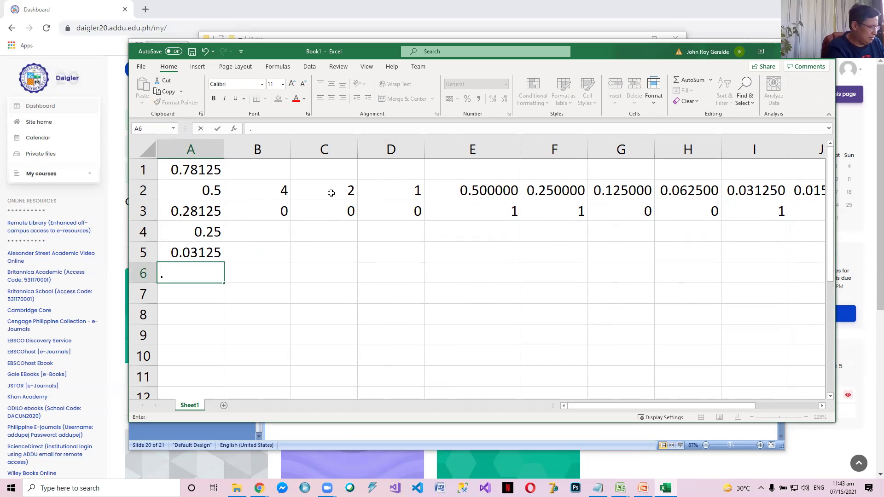
key("BackSpace")
key("BackSpace")
type(".03125")
key("Return")
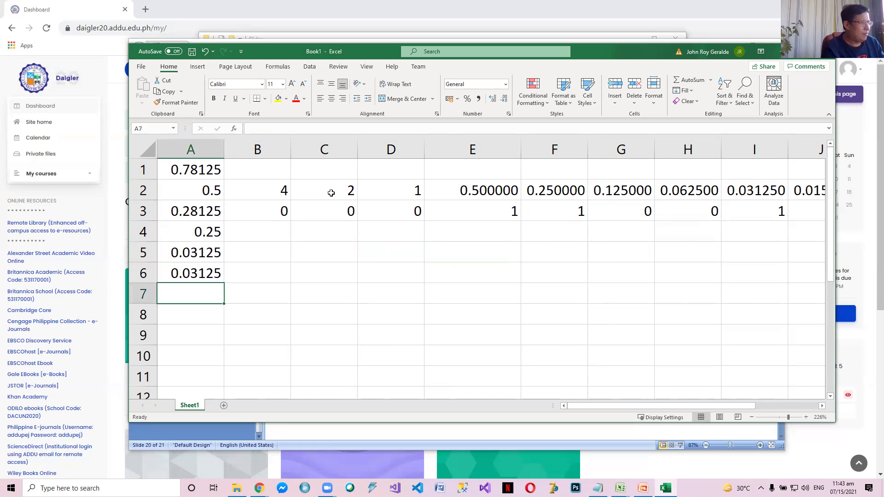
type("=A5-A6")
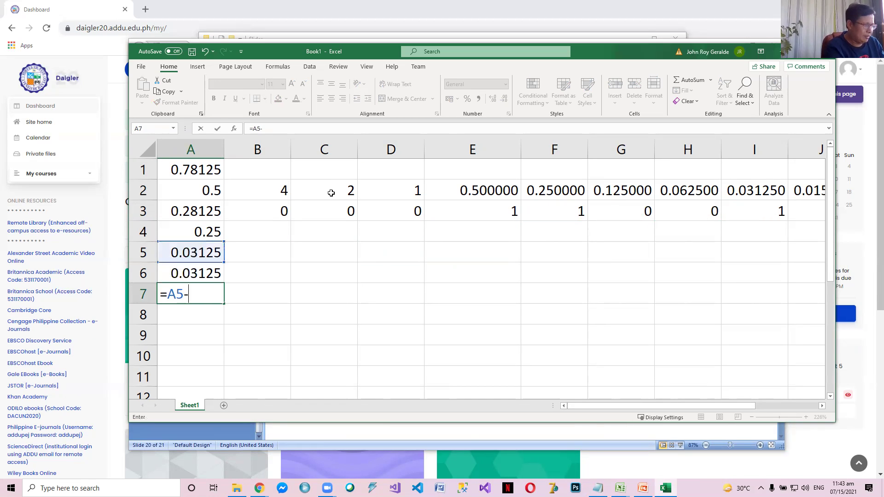
key("Return")
- Examine the fractional binary digits in E3 through I3 and return to the remainder in A3
key("Up")
key("Up")
key("Up")
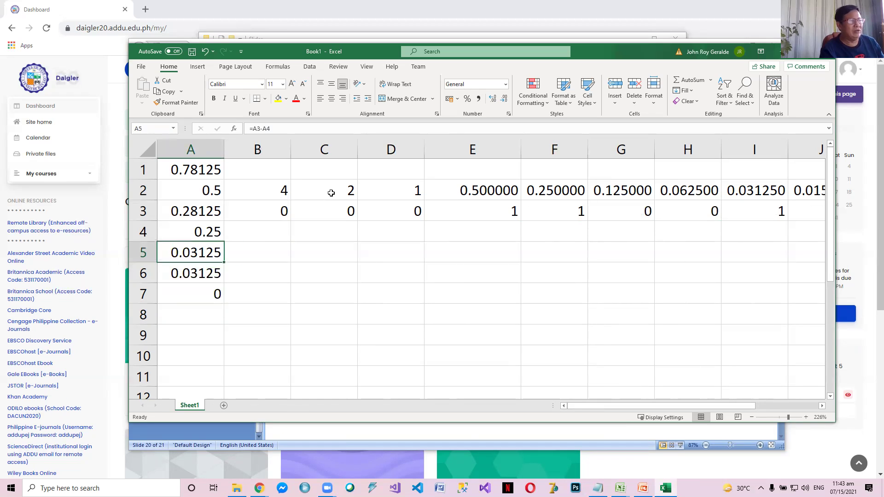
key("Right")
key("Right")
key("Right")
key("Right")
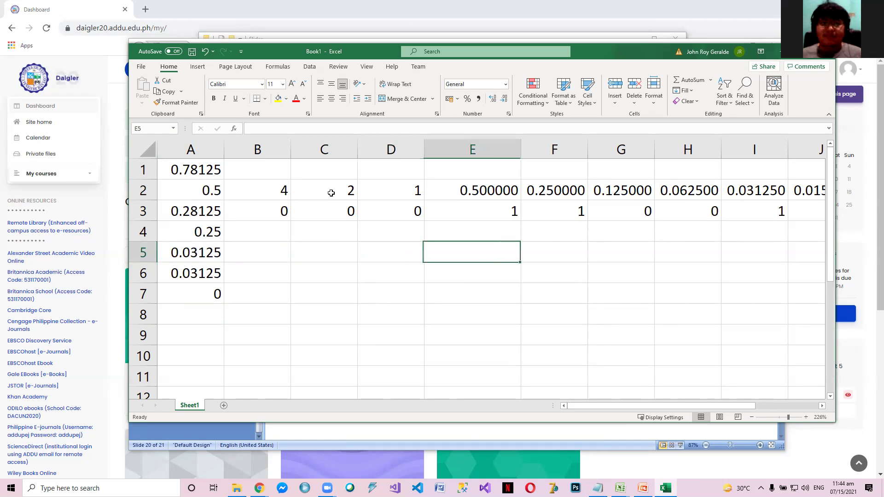
key("Up")
key("Up")
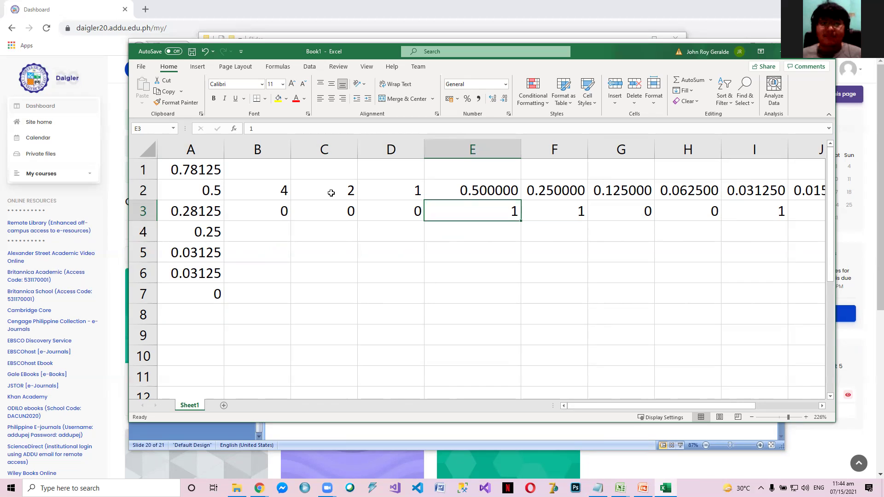
key("Right")
key("Right")
key("Right")
key("Right")
key("Right")
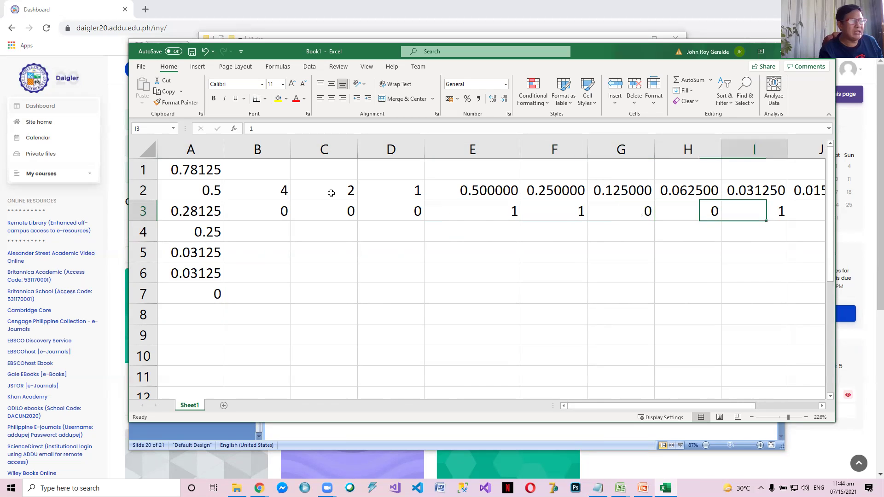
key("Left")
key("Left")
key("Left")
key("Left")
key("Left")
key("Left")
key("Left")
key("Left")
key("Left")
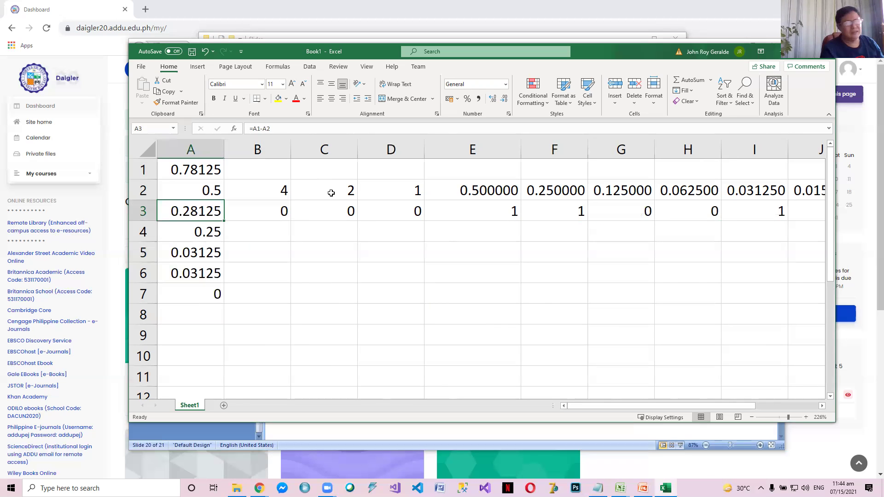
- Switch to the Number Systems presentation in PowerPoint, view slides 20 and 21 as a slide show, and exit the show
left_click(643, 488)
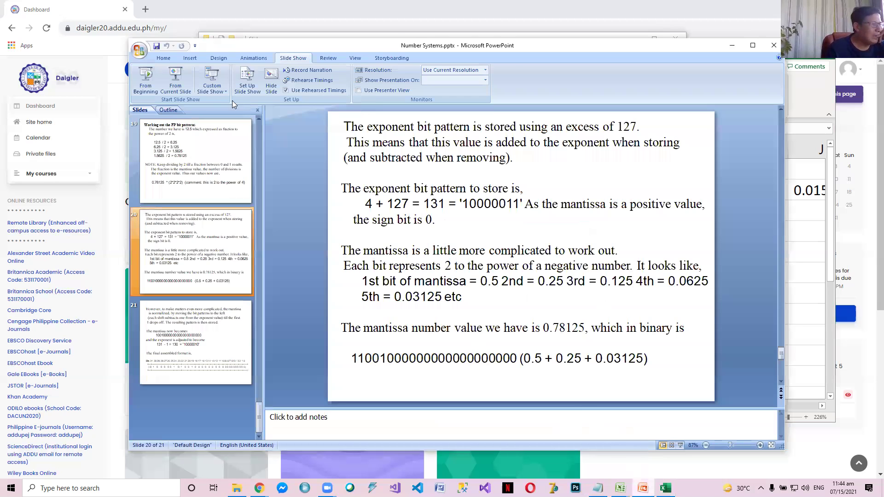
left_click(174, 79)
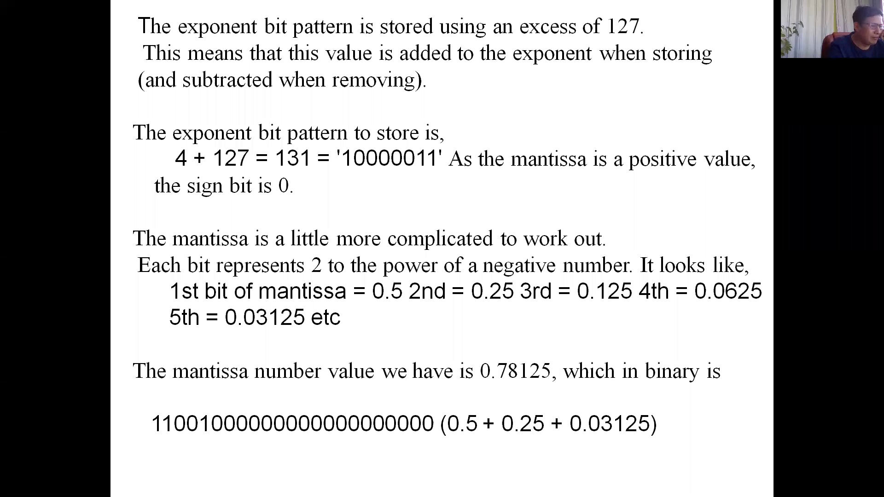
key("Right")
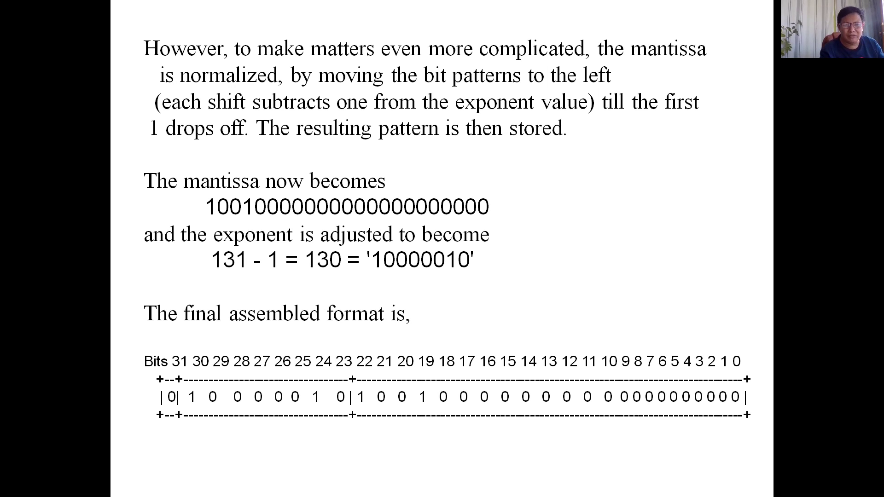
key("Escape")
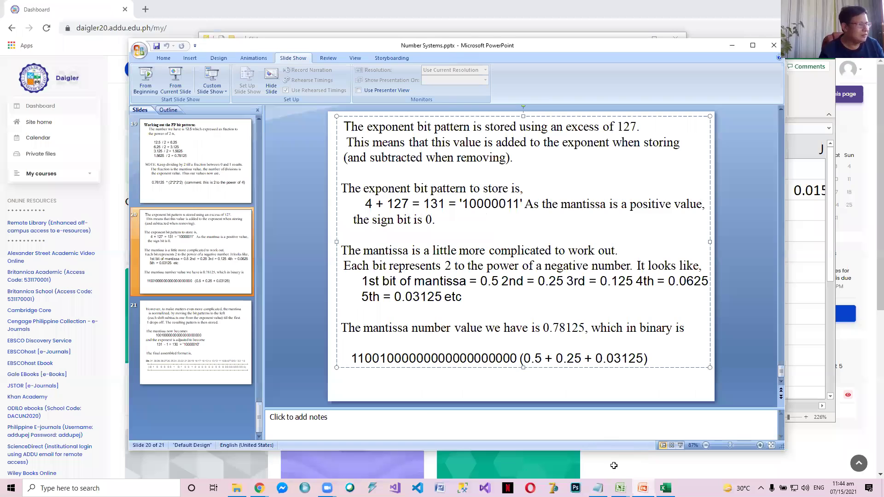
- Switch back to the Book1 workbook in Excel, clear the decimal number and subtraction workings from A1 through A7, and select A3
key("alt+Tab")
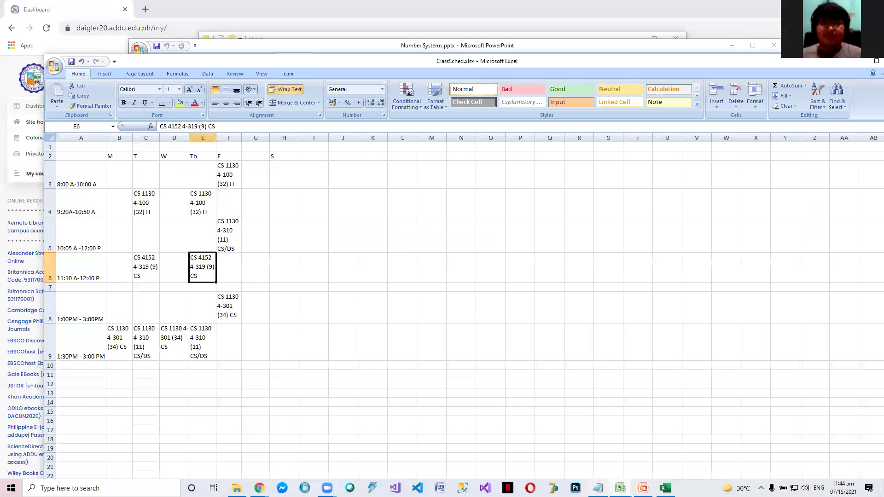
key("alt+Tab")
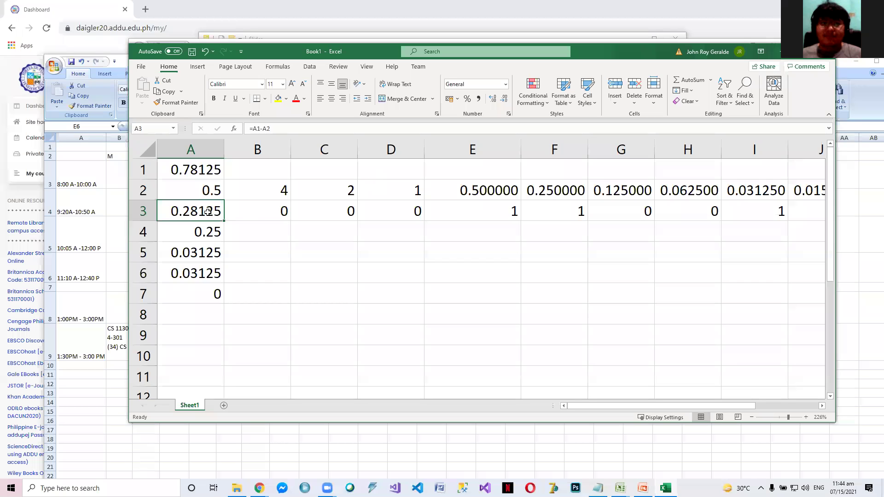
key("Delete")
key("Up")
key("Up")
key("Delete")
key("Down")
key("Delete")
key("Down")
key("Down")
key("Down")
key("Up")
key("Delete")
key("Down")
key("Delete")
key("Down")
key("Down")
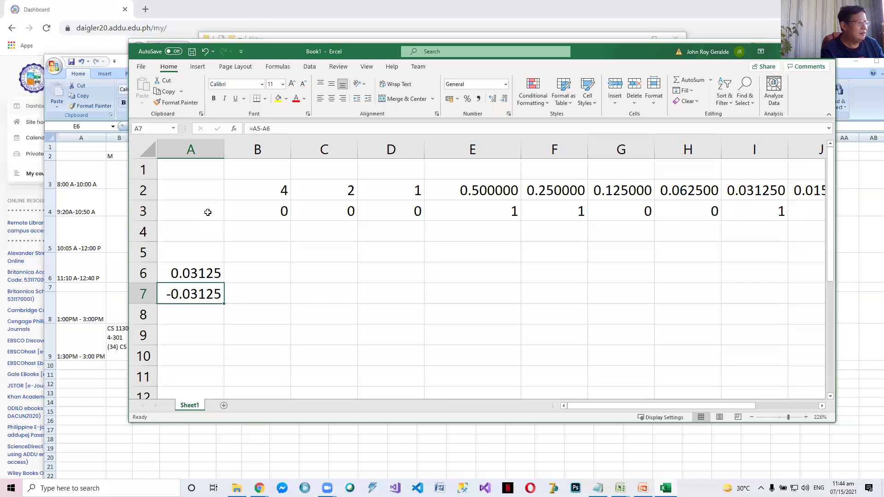
key("Delete")
key("Up")
key("Delete")
left_click(207, 212)
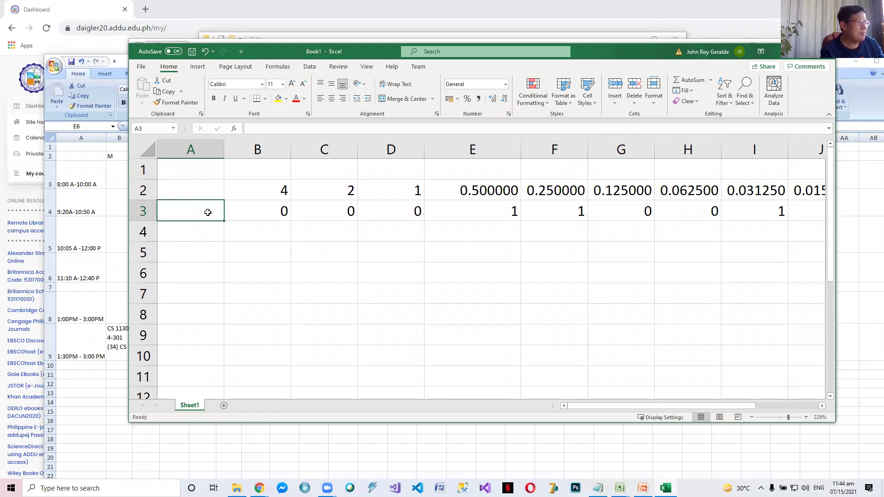
- Enter the formula =B2*B3 in B1 to multiply the first place value by its binary digit
key("Right")
key("Right")
key("Up")
key("Up")
key("Left")
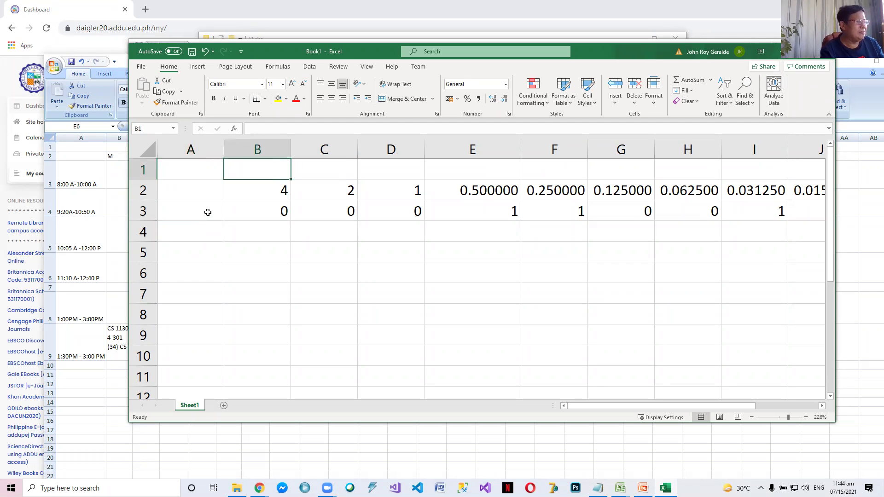
key("F2")
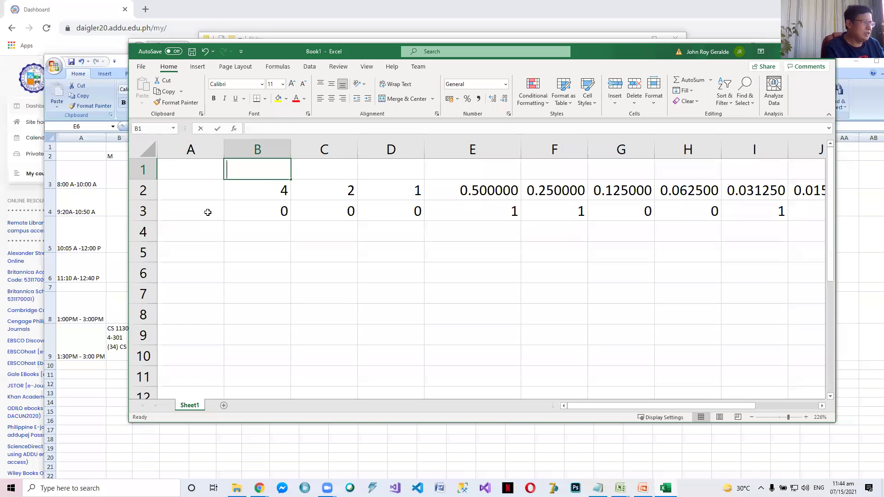
type("=")
key("Down")
type("*")
key("Down")
key("Down")
key("ctrl+Return")
- Copy the multiplication formula from B1 across C1 to J1 and return to A1
key("ctrl+c")
key("Right")
key("shift+Right")
key("shift+Right")
key("shift+Right")
key("shift+Right")
key("shift+Right")
key("shift+Right")
key("shift+Right")
key("shift+Right")
key("shift+Right")
key("shift+Right")
key("shift+Right")
key("shift+Right")
key("shift+Left")
key("shift+Left")
key("shift+Left")
key("shift+Left")
key("shift+Left")
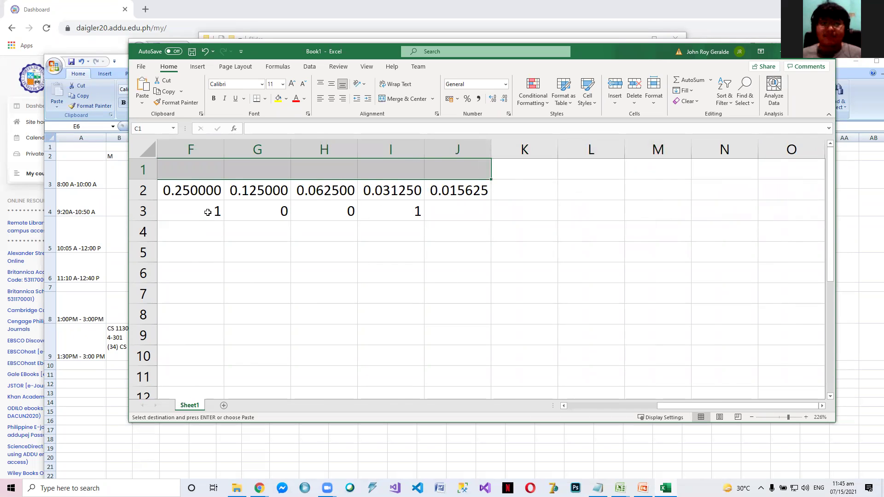
key("Return")
key("Left")
key("Left")
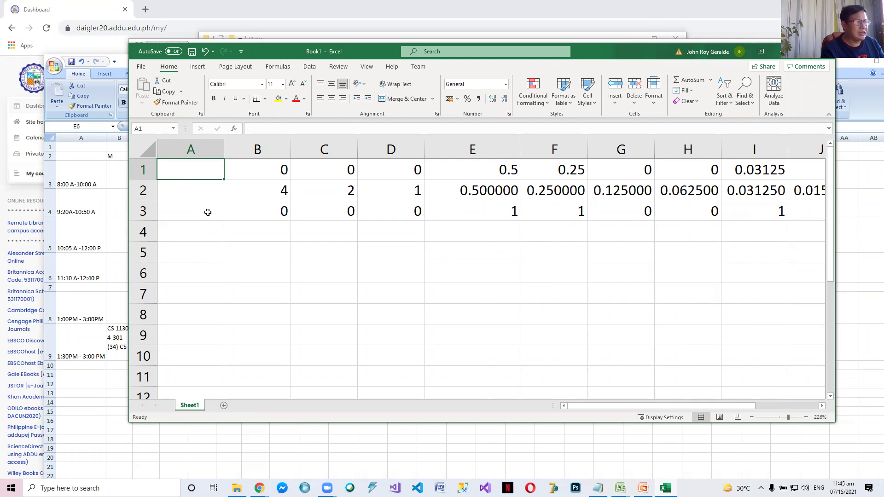
key("Down")
key("Right")
key("Right")
key("Right")
key("Left")
key("Left")
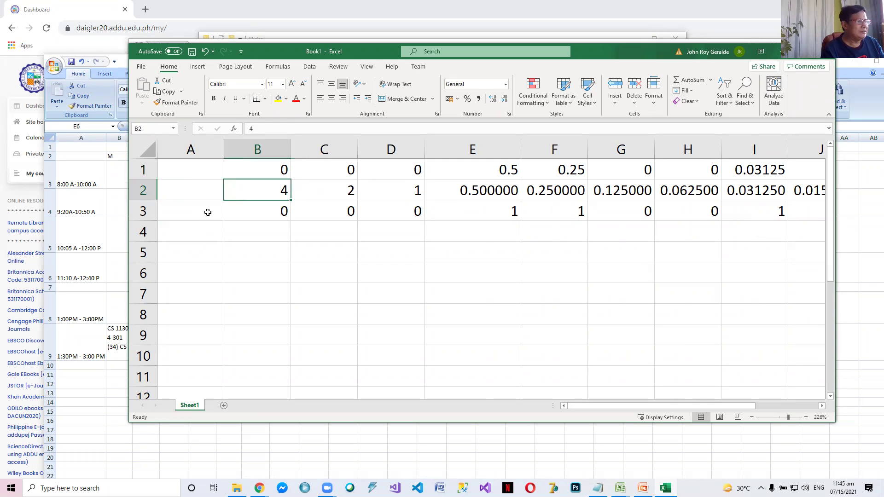
key("Left")
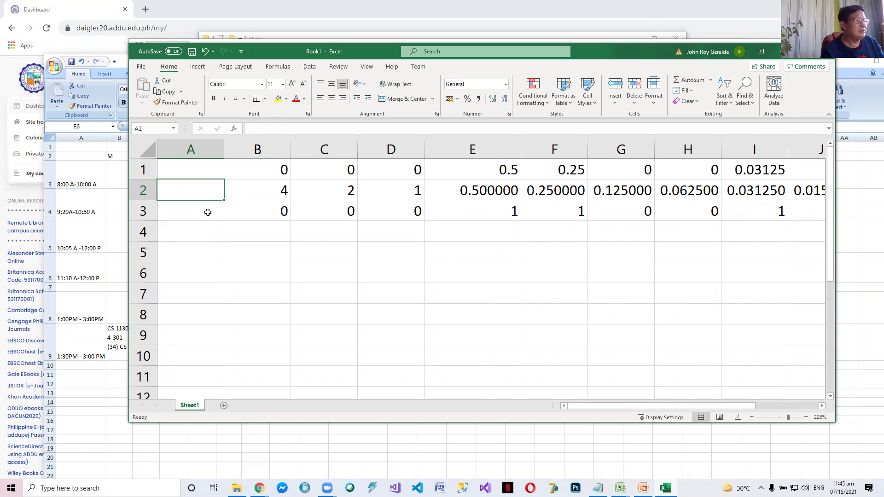
- Reset the binary digits in row 3 by entering 0 in E3, F3, I3 and J3
key("Down")
key("Down")
key("Right")
key("Right")
key("Right")
key("Right")
key("Right")
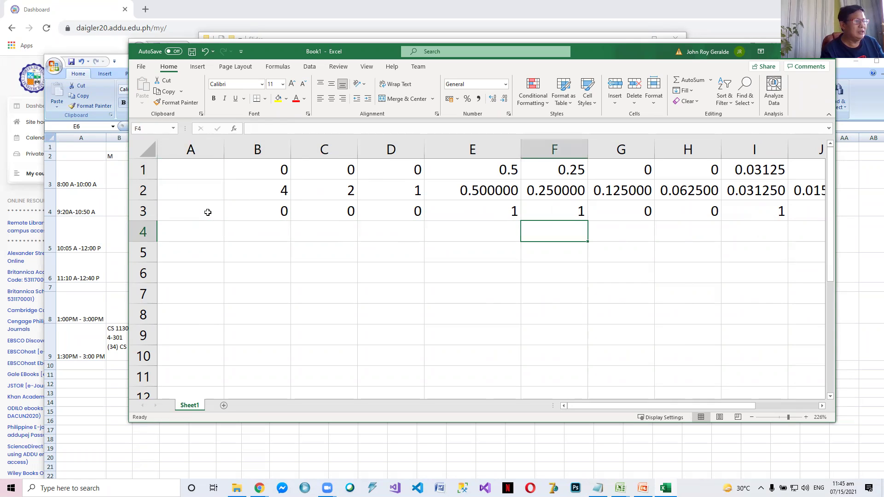
key("Up")
key("Left")
type("0")
key("Right")
type("0")
key("Right")
key("Right")
key("Right")
scroll(208, 212, "right", 1)
type("0")
key("Right")
type("0")
key("Left")
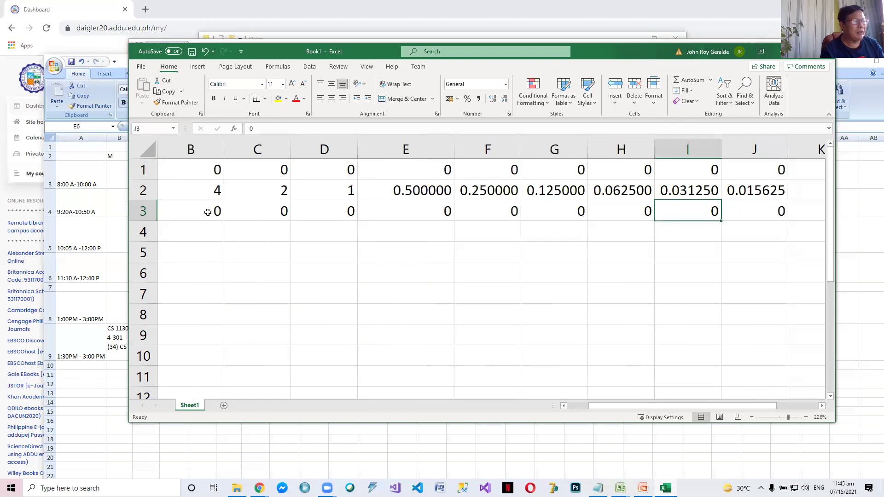
- Try to total the products in row 1 with a sum formula in A1, selecting the range B1 to J1
key("Left")
key("Left")
key("Left")
key("Left")
key("Left")
key("Left")
key("Left")
key("Left")
key("Up")
key("Up")
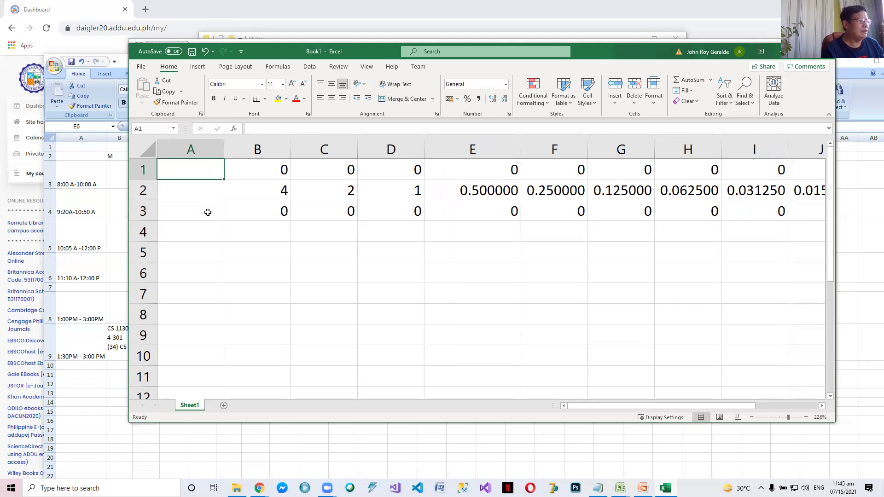
key("Right")
key("Right")
key("Left")
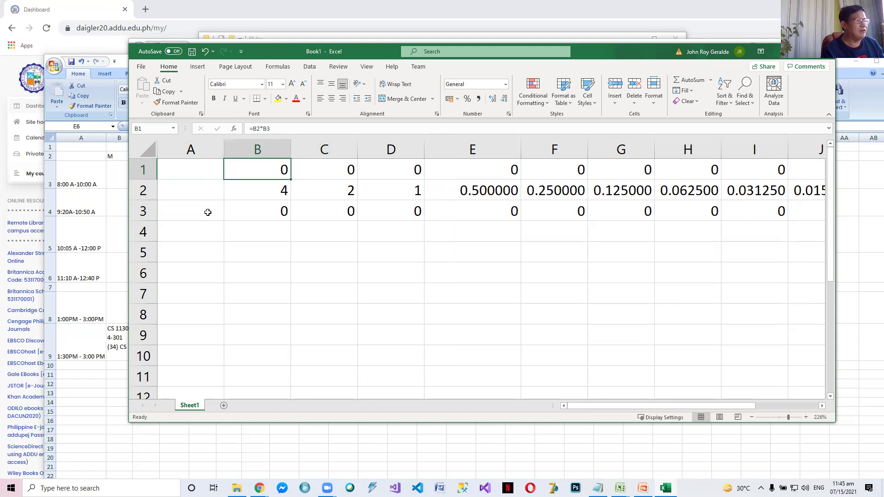
key("Left")
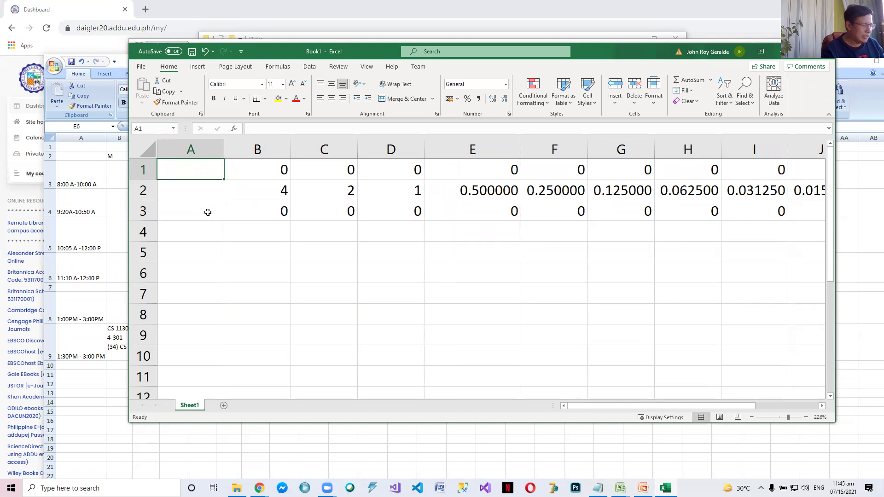
type("=su")
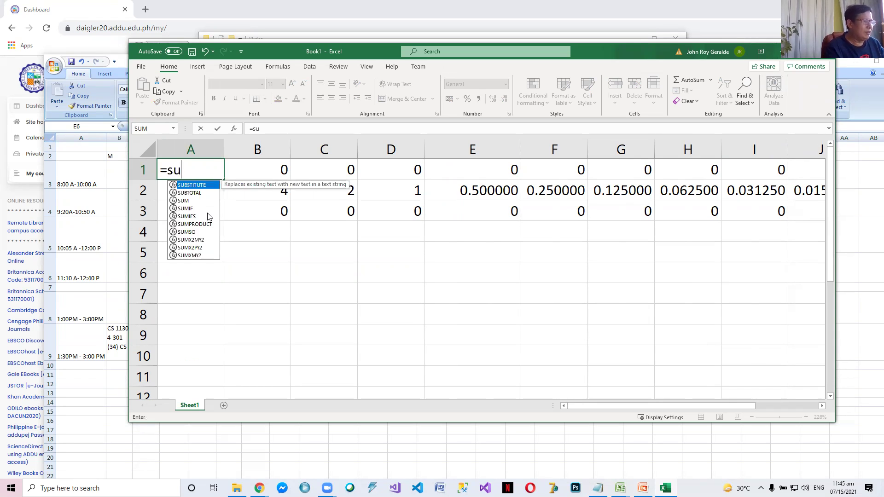
key("Right")
key("Right")
key("Right")
key("Right")
key("Right")
key("Right")
key("Right")
key("Right")
key("Right")
key("Right")
key("Right")
key("Right")
key("Left")
key("Left")
key("Left")
key("shift+Left")
key("shift+Left")
key("shift+Left")
key("shift+Left")
key("shift+Left")
key("shift+Left")
key("shift+Left")
key("shift+Left")
key("shift+Left")
key("shift+Right")
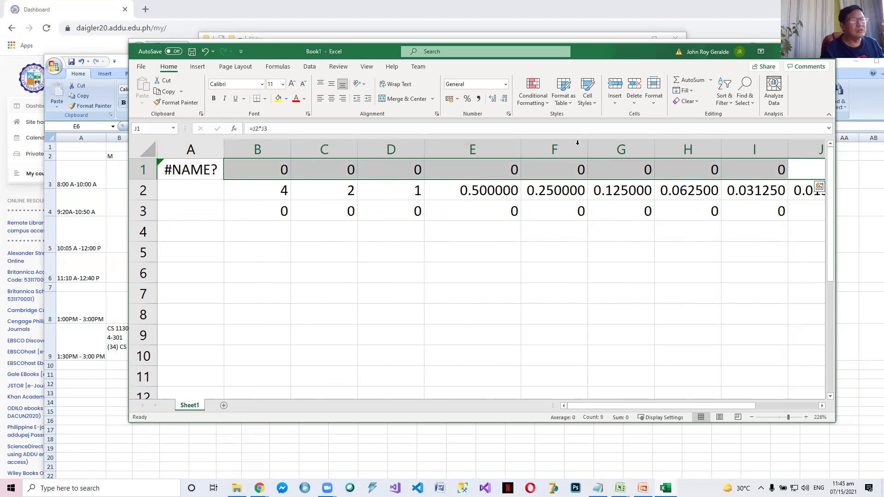
scroll(243, 225, "right", 1)
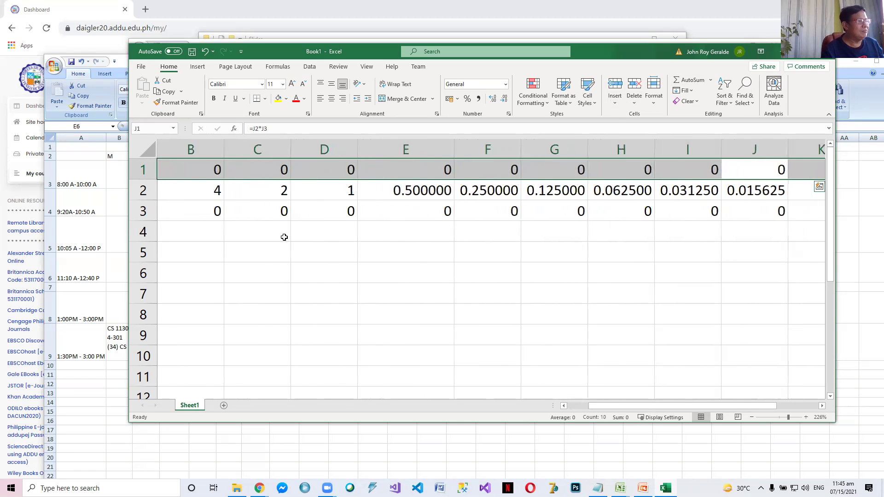
left_click(210, 231)
key("Left")
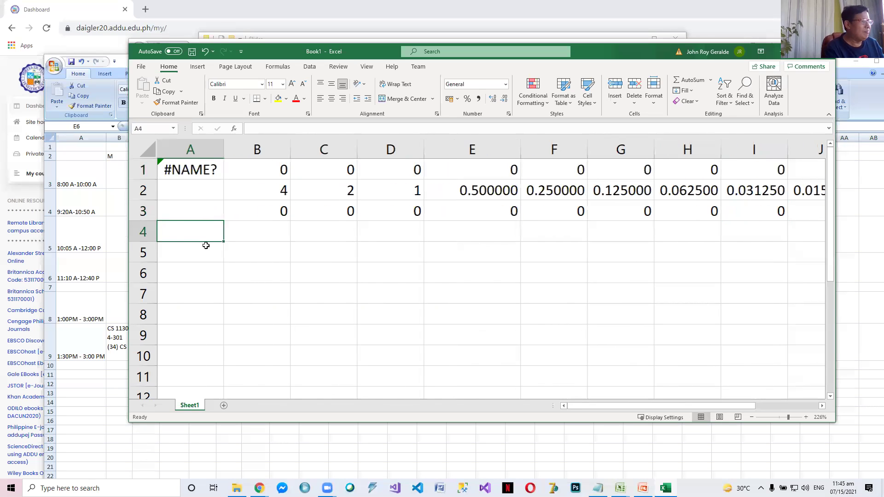
- Clear the mistaken formula from A1 and the extra entry beyond the end of the row 1 products, and return to A1
key("Up")
key("Up")
key("Up")
key("Delete")
key("Right")
key("Right")
key("Right")
key("Right")
key("Right")
key("Right")
key("Right")
key("Right")
key("Right")
key("Right")
key("Right")
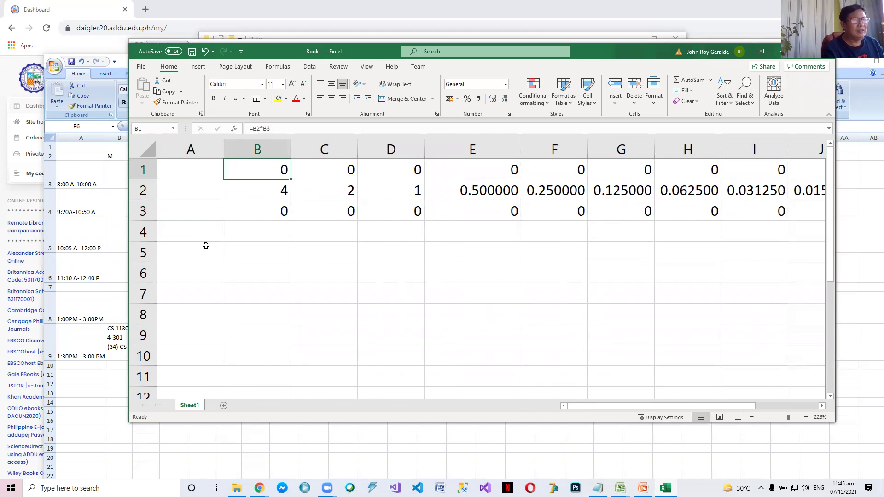
key("Left")
key("Delete")
key("Left")
key("Left")
key("Left")
key("Left")
key("Left")
key("Left")
key("Left")
key("Left")
key("Left")
key("Left")
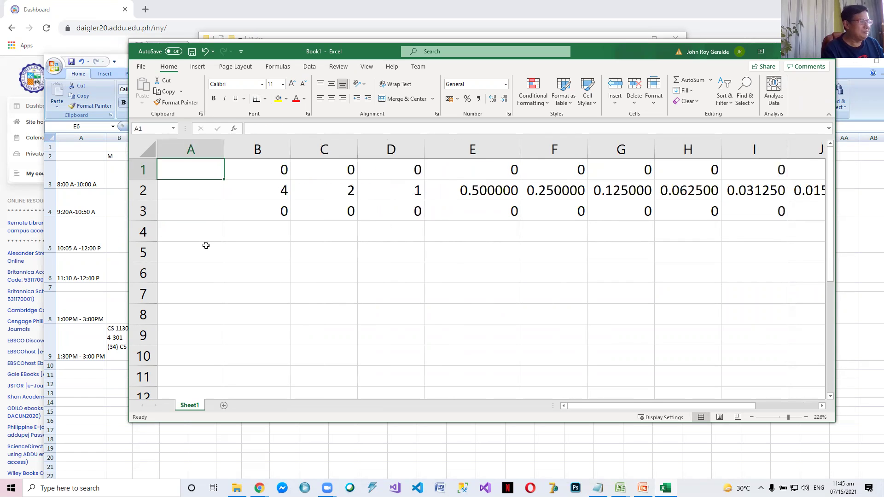
- Enter the formula =sum(B1:J1) in A1 to total the products in row 1
type("=si")
key("BackSpace")
type("8m(")
key("BackSpace")
key("BackSpace")
key("BackSpace")
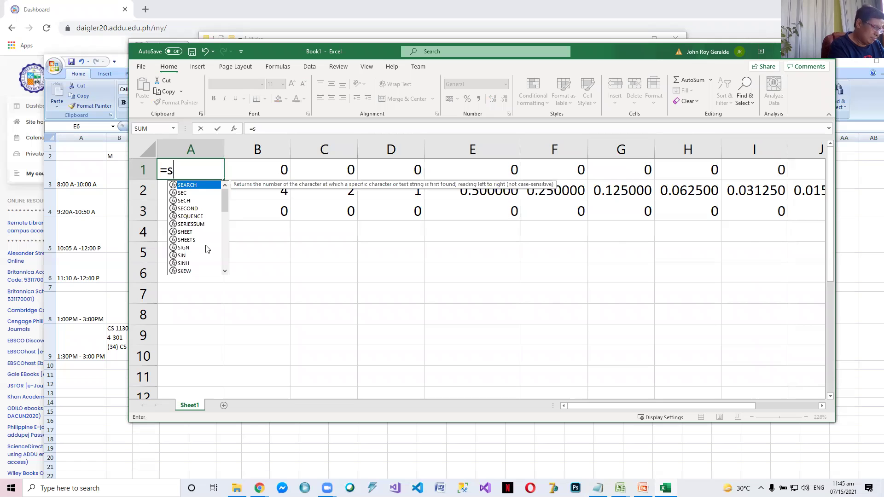
type("um)")
key("Return")
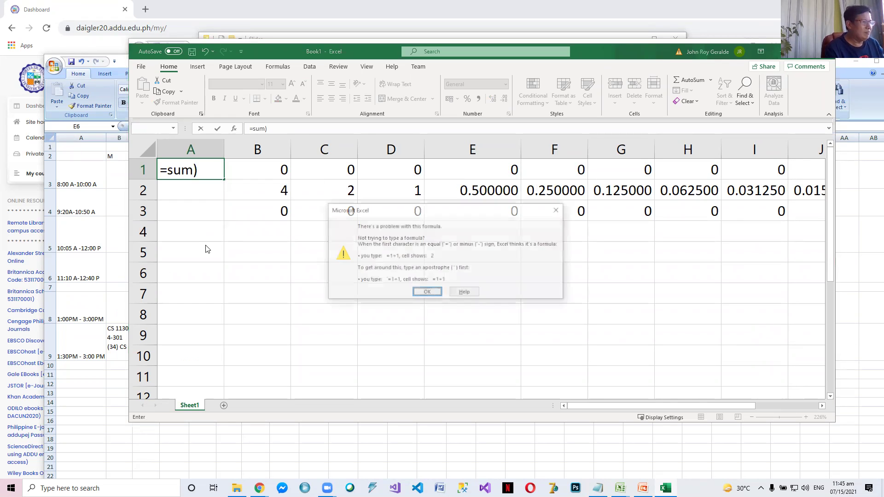
key("Return")
key("BackSpace")
key("BackSpace")
key("BackSpace")
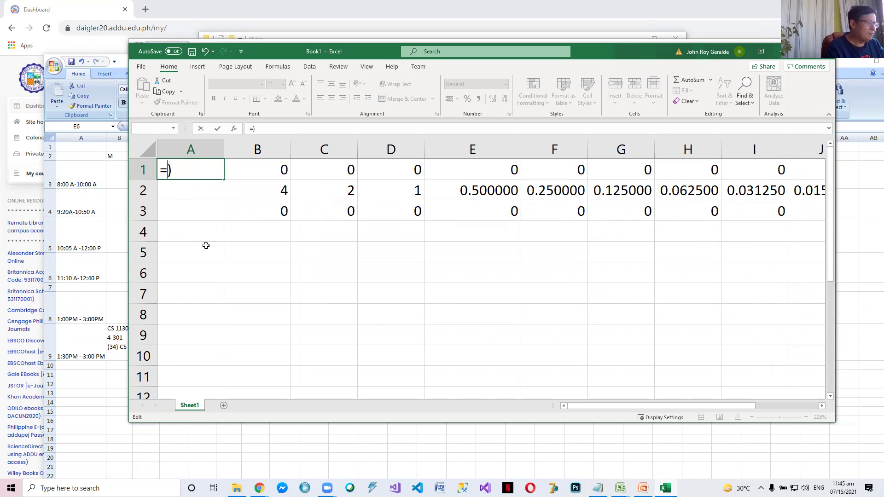
type("sum")
key("Delete")
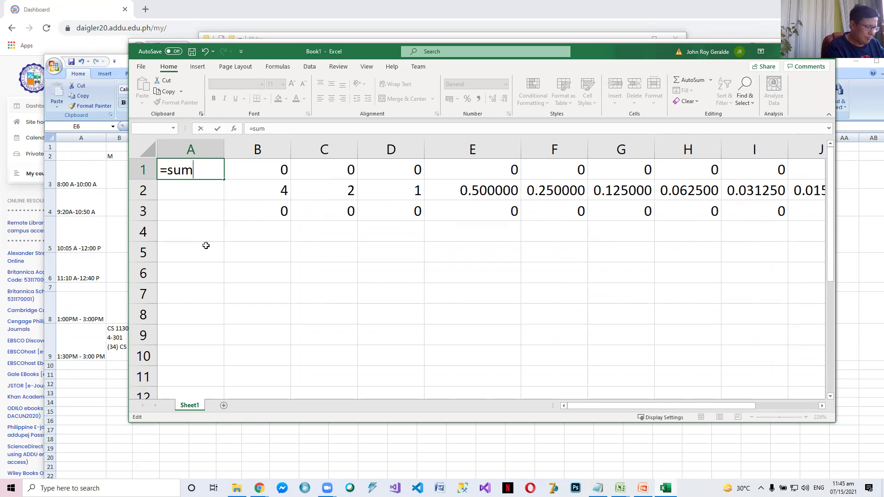
key("BackSpace")
type("(")
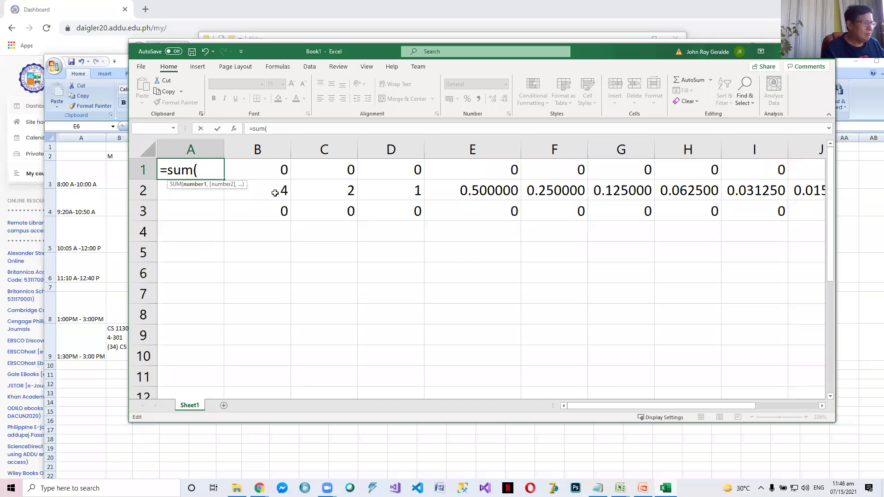
left_click(268, 176)
key("shift+Right")
key("shift+Right")
key("shift+Right")
key("shift+Right")
key("shift+Right")
key("shift+Right")
key("shift+Right")
key("shift+Right")
key("shift+Right")
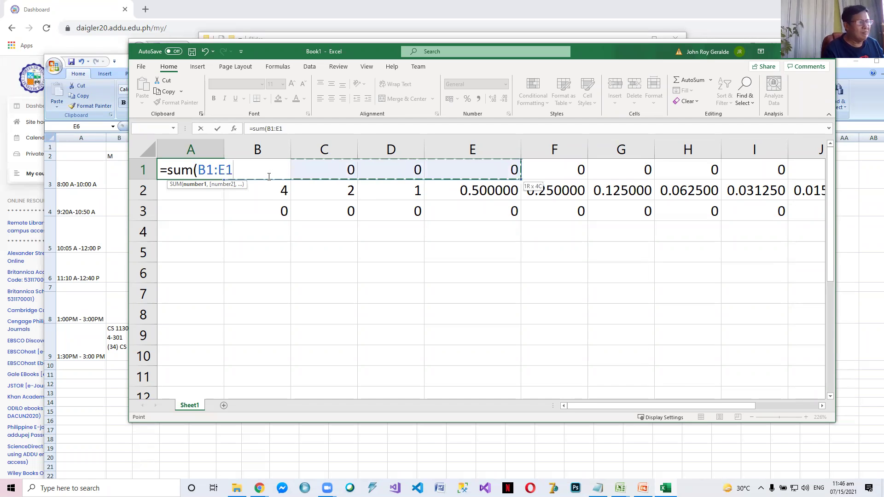
key("shift+Left")
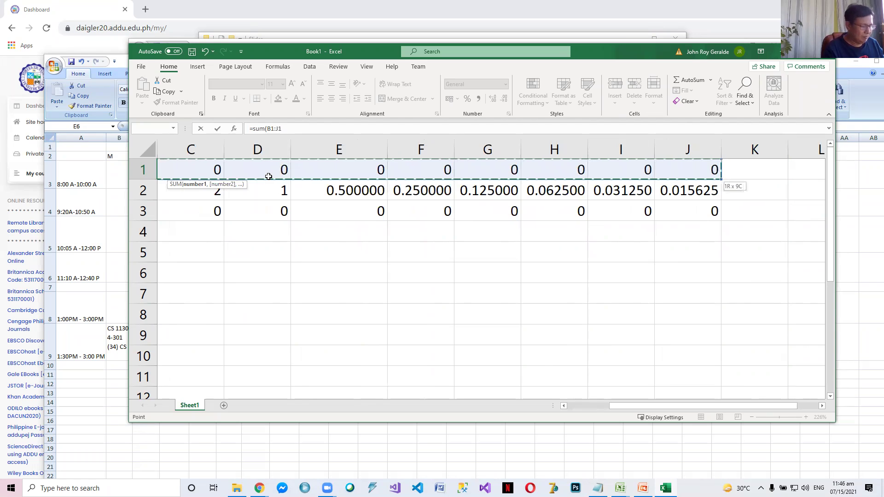
type(")")
key("Return")
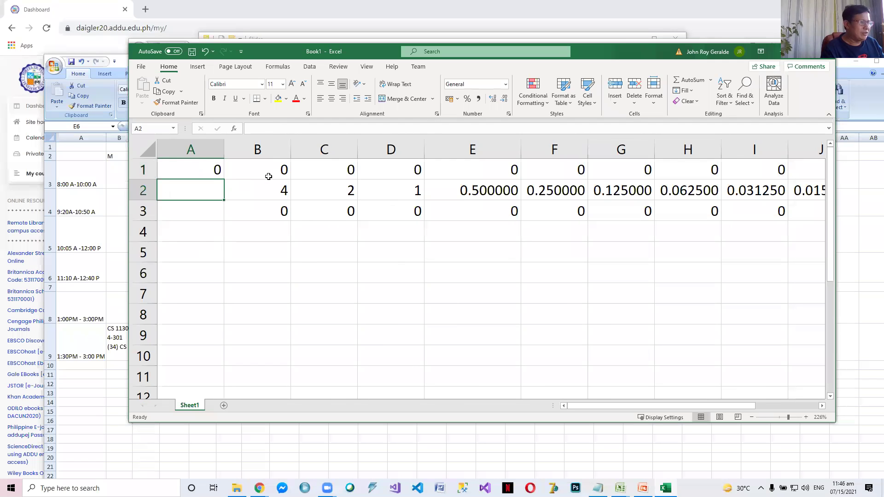
- Enter the decimal fraction .78125 in A2 as the number to convert to binary
type(".")
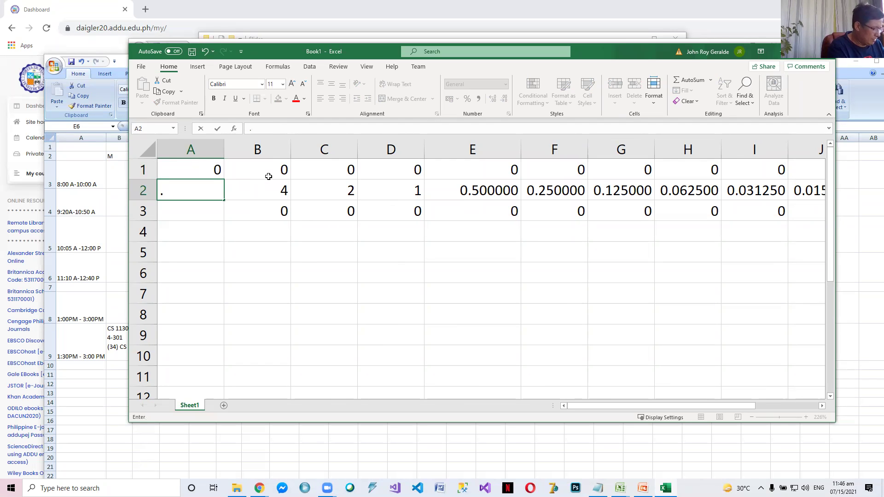
type("78")
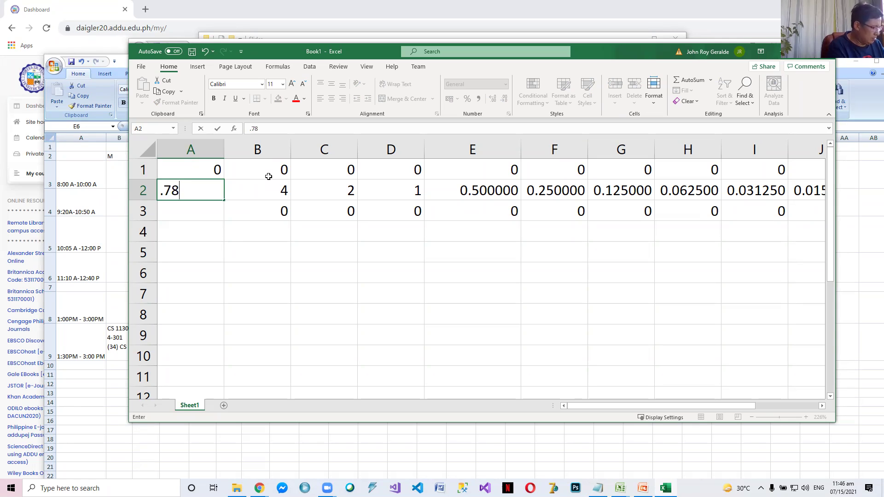
type("125")
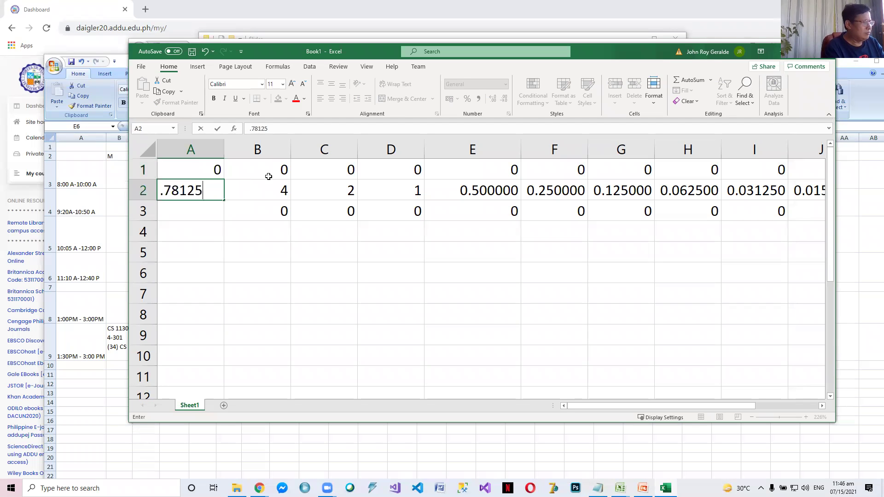
key("Return")
key("Up")
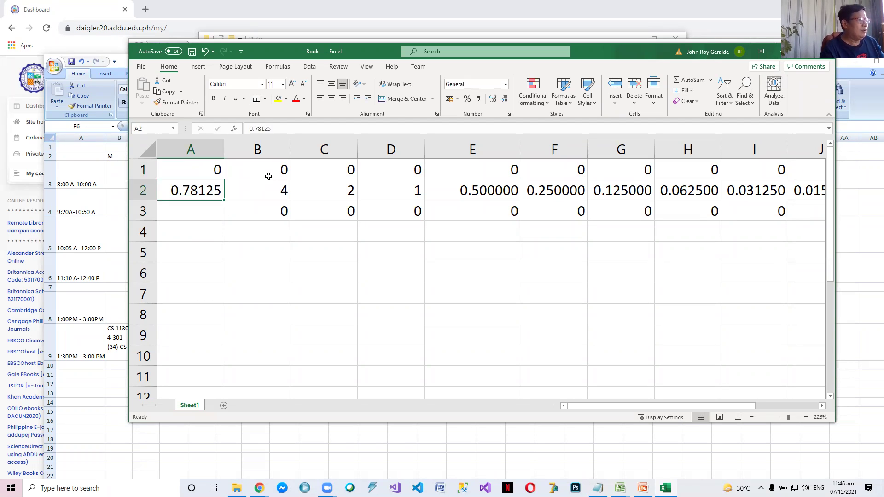
- Enter the formula =A2-A1 in A3 to calculate the remainder still to be converted
key("Down")
type("=")
key("Up")
type("-")
key("Up")
key("Up")
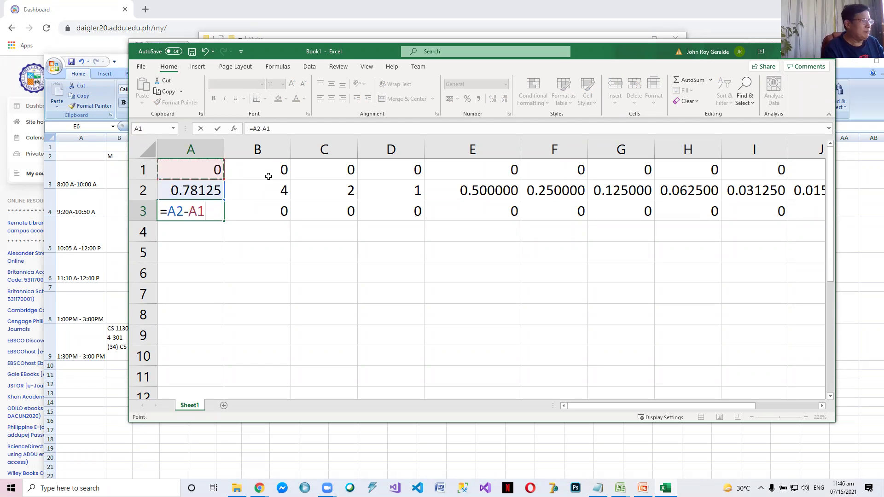
key("Return")
key("Up")
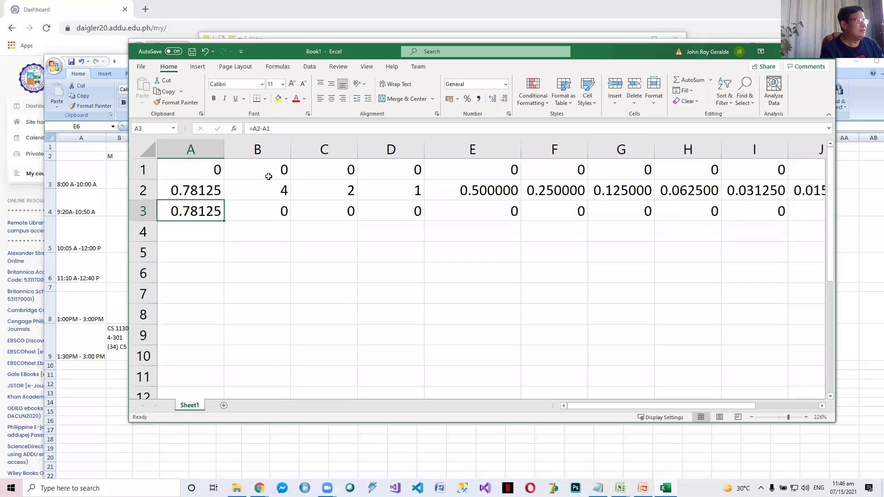
- Set the binary digit in E3, under the 0.500000 place value, to 1
key("Up")
key("Up")
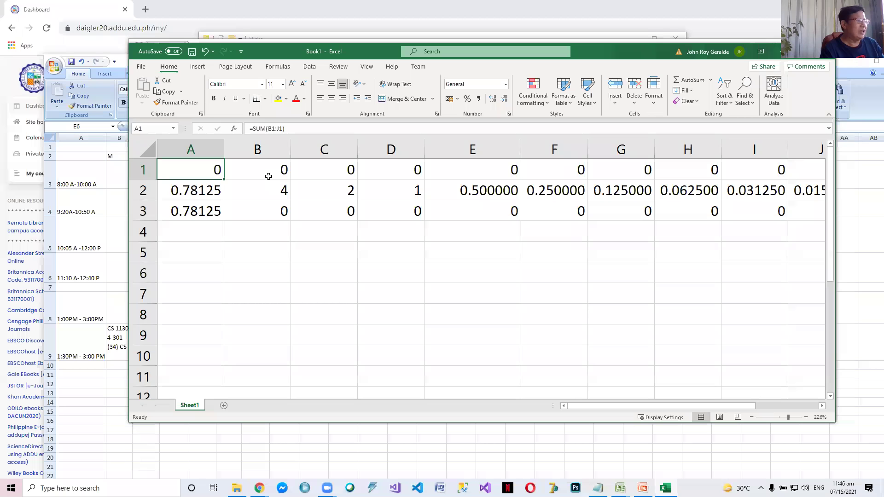
key("Down")
key("Down")
key("Right")
key("Right")
key("Right")
key("Right")
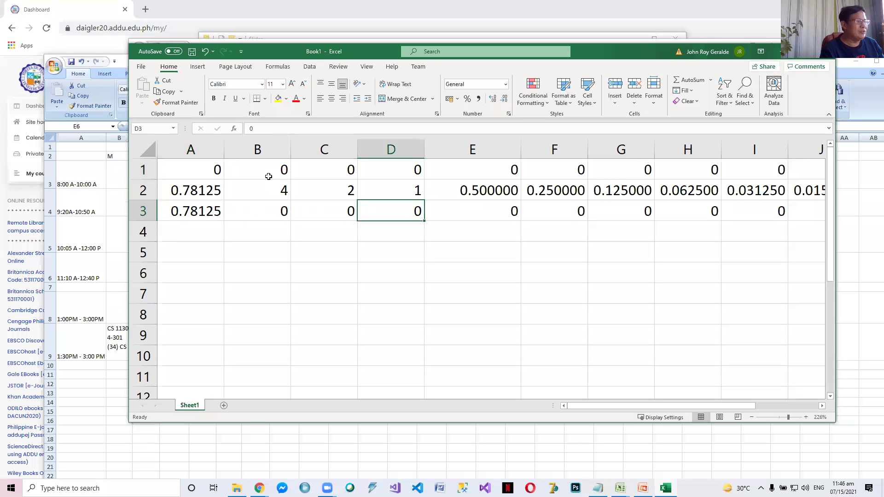
key("Left")
key("Left")
key("Left")
key("Right")
key("Right")
key("Right")
key("Right")
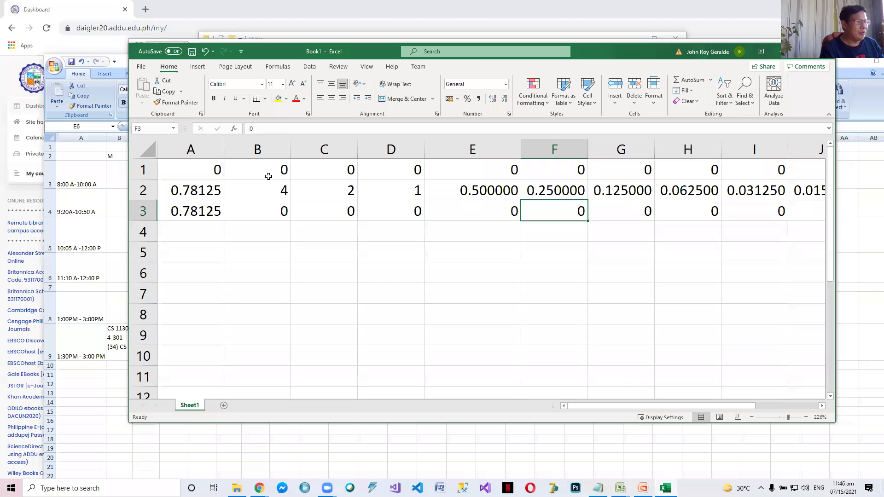
key("Left")
type("1")
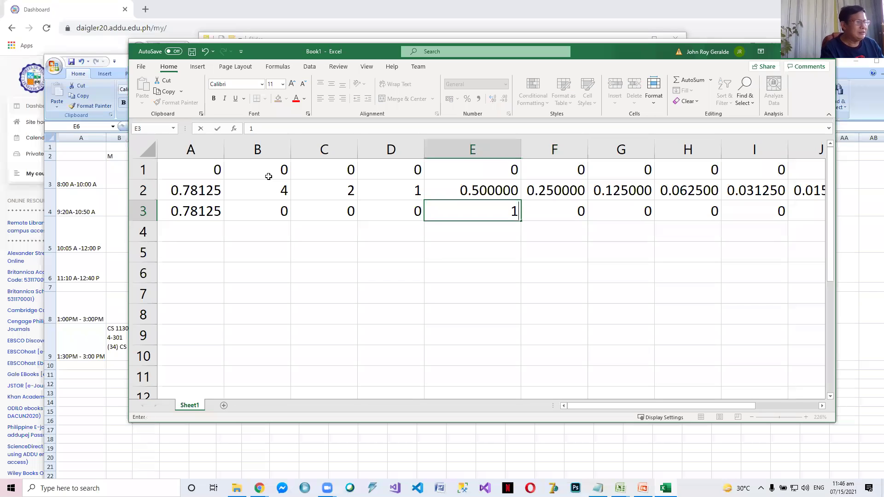
key("Return")
- Check the row 1 total in A1 and the remainder in A3
key("Up")
key("Up")
key("Up")
key("Left")
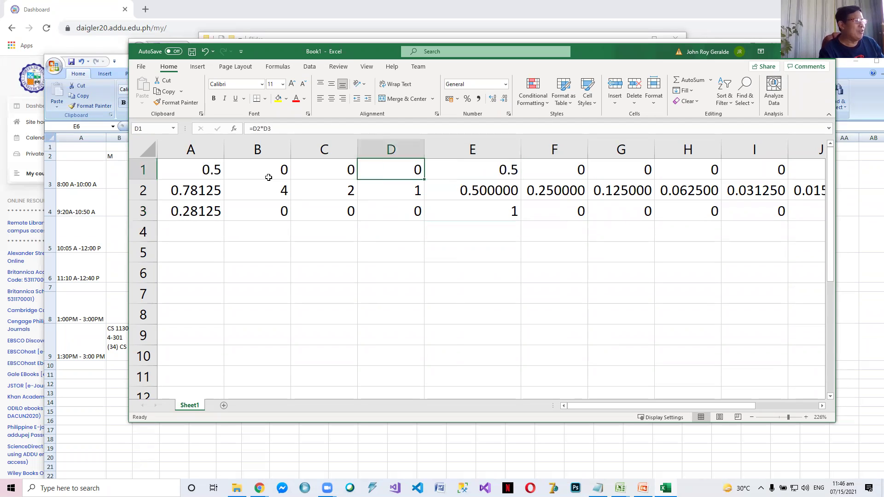
key("Left")
key("Left")
key("Left")
key("Down")
key("Down")
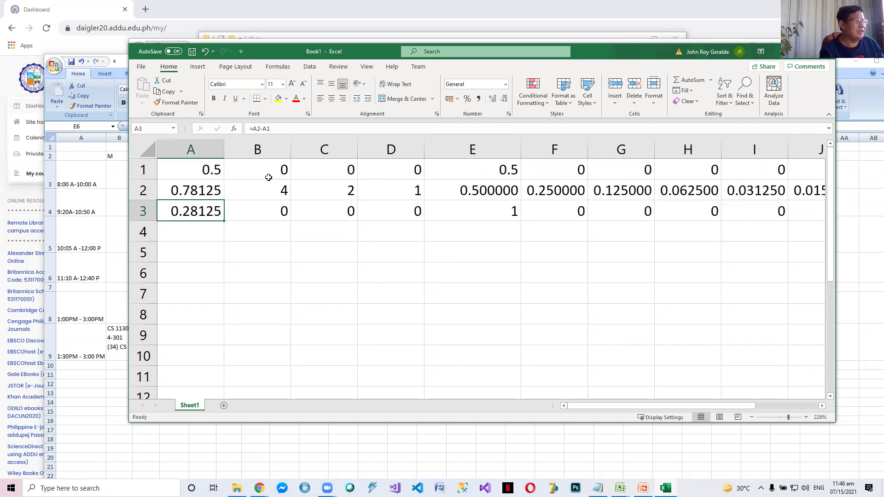
- Set the binary digit in F3, under the 0.250000 place value, to 1
key("Right")
key("Right")
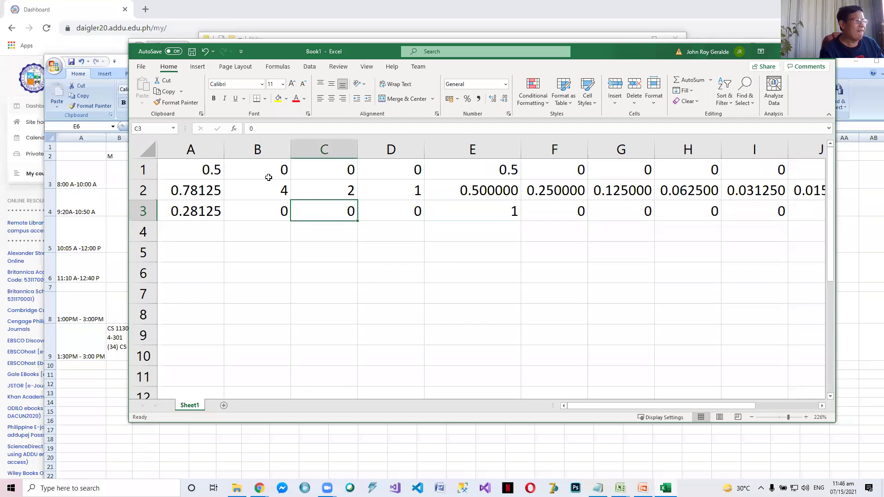
key("Right")
key("Right")
key("Right")
key("Right")
key("Left")
type("1")
key("Return")
key("Up")
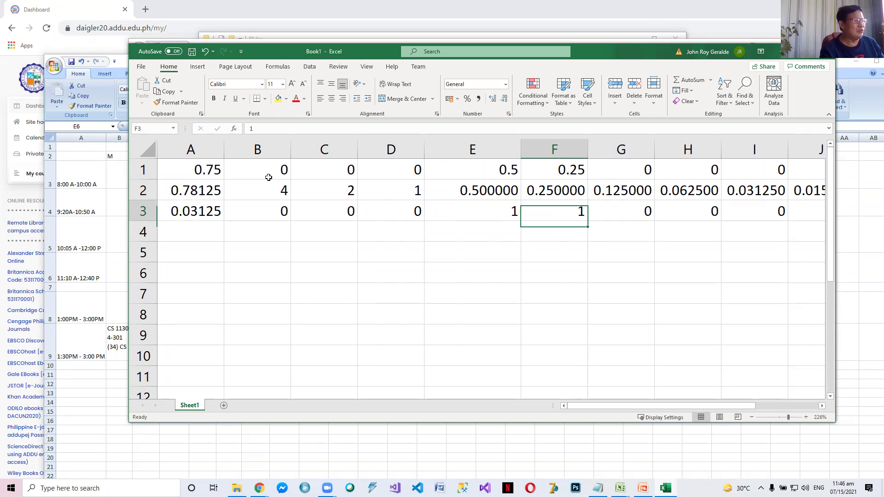
- Check the remainder in A3 and set the binary digit in I3, under the 0.031250 place value, to 1
key("Left")
key("Left")
key("Left")
key("Left")
key("Left")
key("Right")
key("Right")
key("Right")
key("Right")
key("Right")
key("Right")
key("Left")
key("Right")
key("Right")
key("Right")
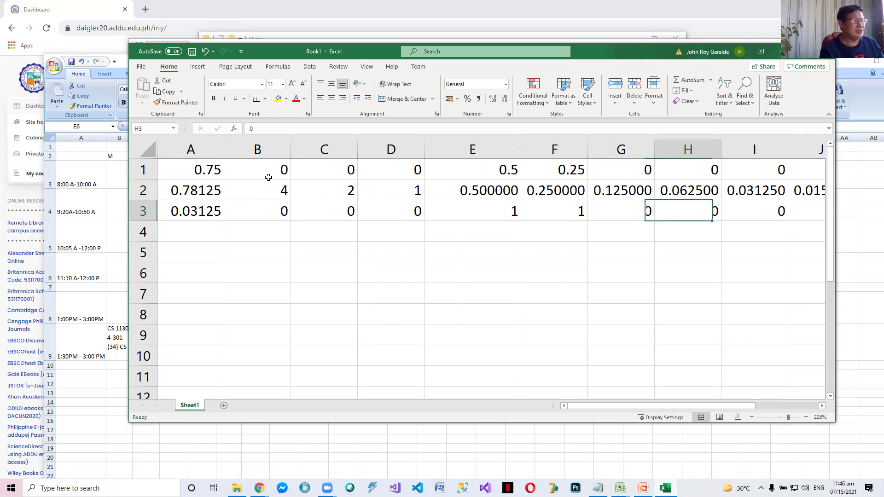
type("1")
key("Return")
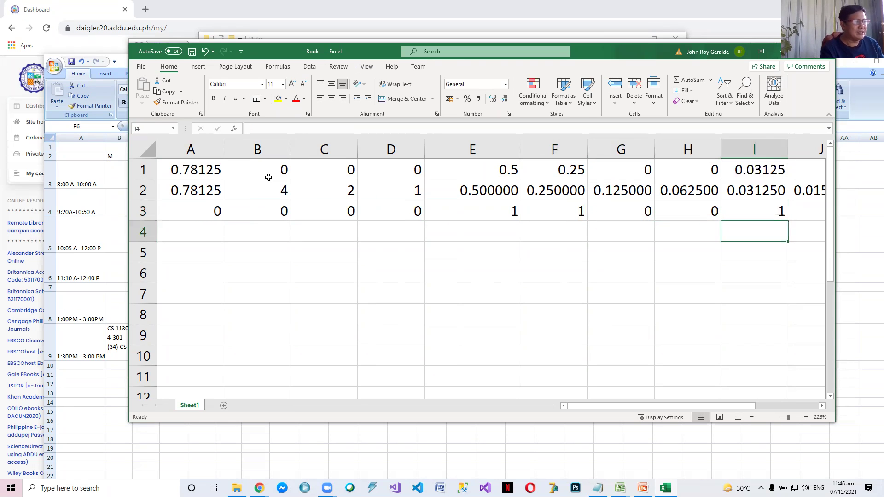
- Review the remainder in A3 and read the binary digits across row 3 through column J
key("Left")
key("Left")
key("Left")
key("Home")
key("Up")
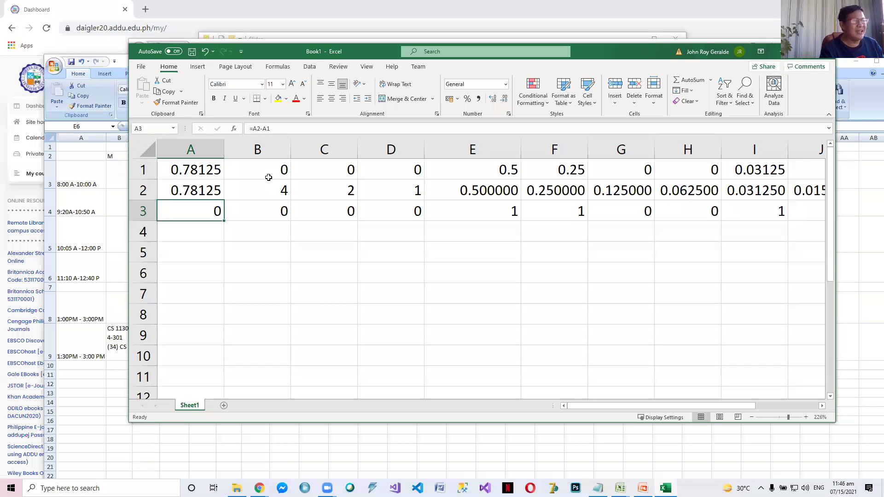
key("Right")
key("Right")
key("Right")
key("Right")
key("Right")
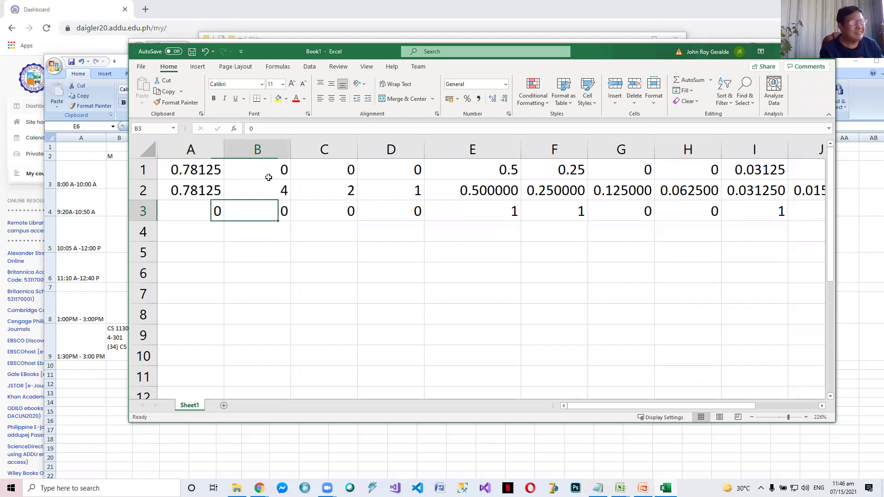
key("Left")
key("Right")
key("Right")
key("Right")
key("Right")
key("Right")
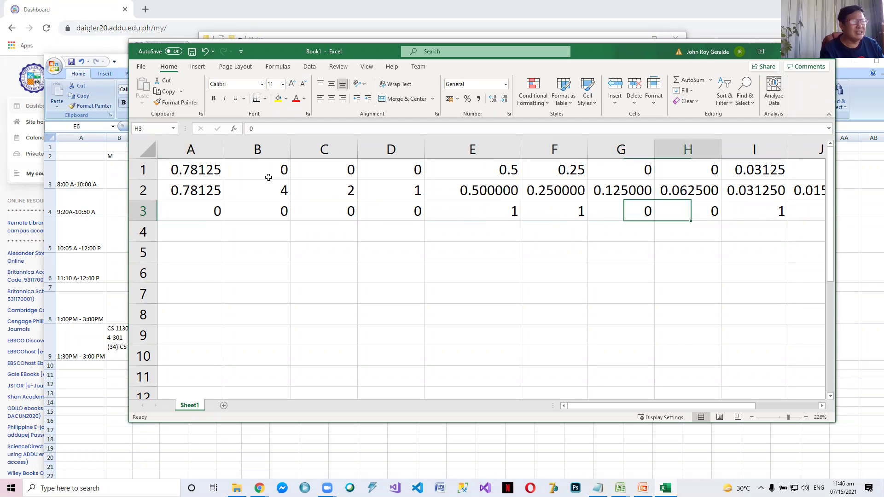
key("Right")
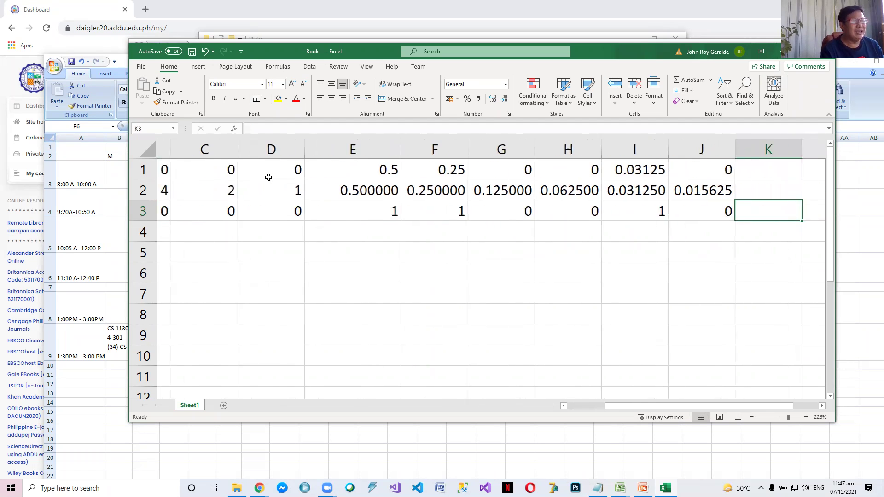
key("Left")
key("Home")
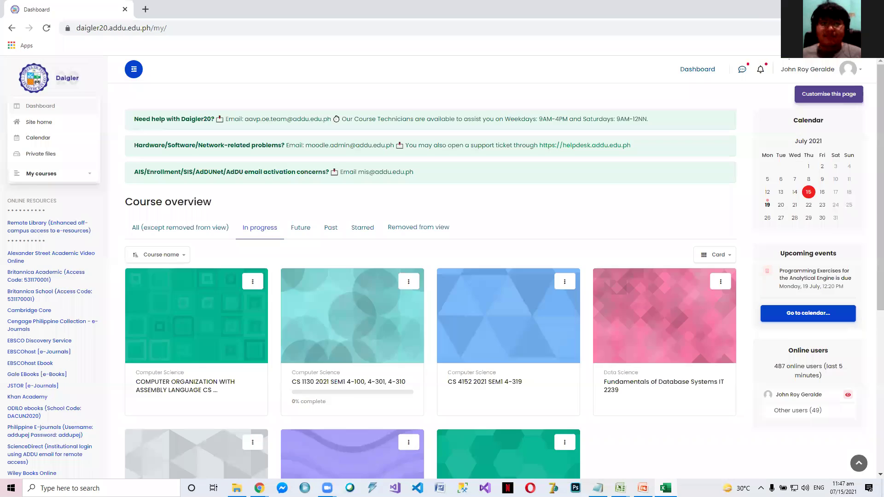
- Switch to the Chrome browser and open the CS 4152 2021 SEM1 4-319 course from the dashboard
key("alt+Tab")
right_click(762, 10)
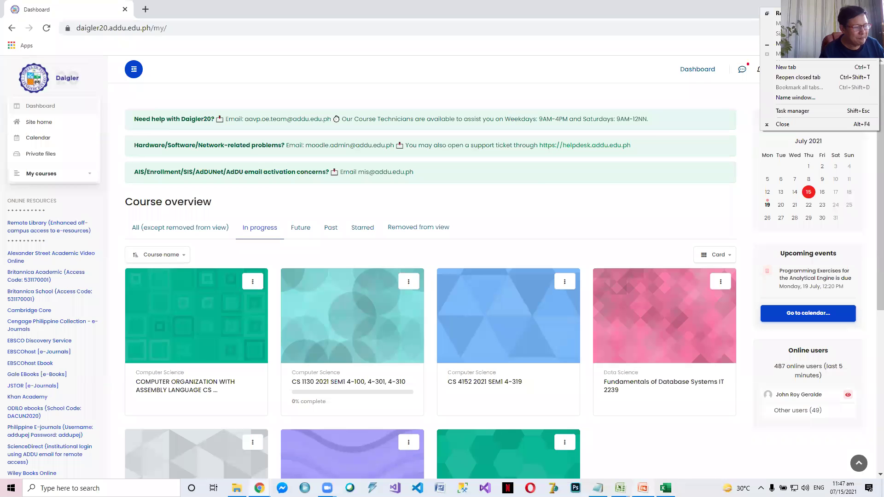
left_click(665, 487)
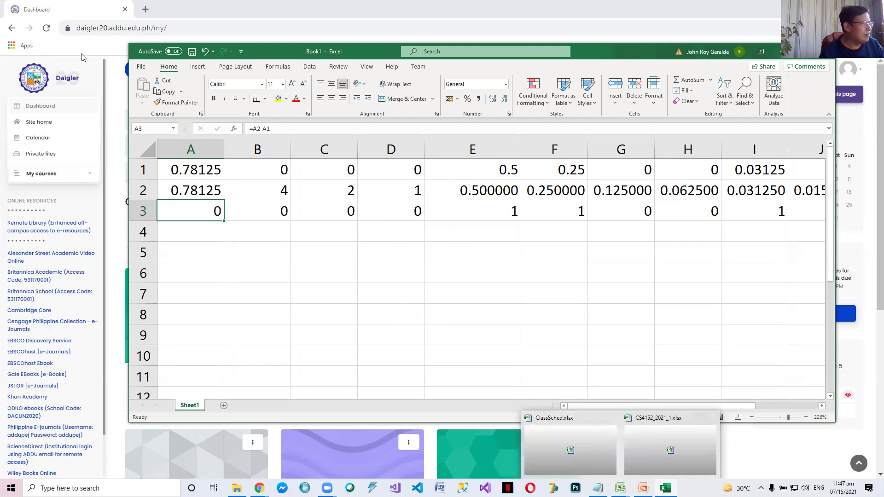
left_click(200, 29)
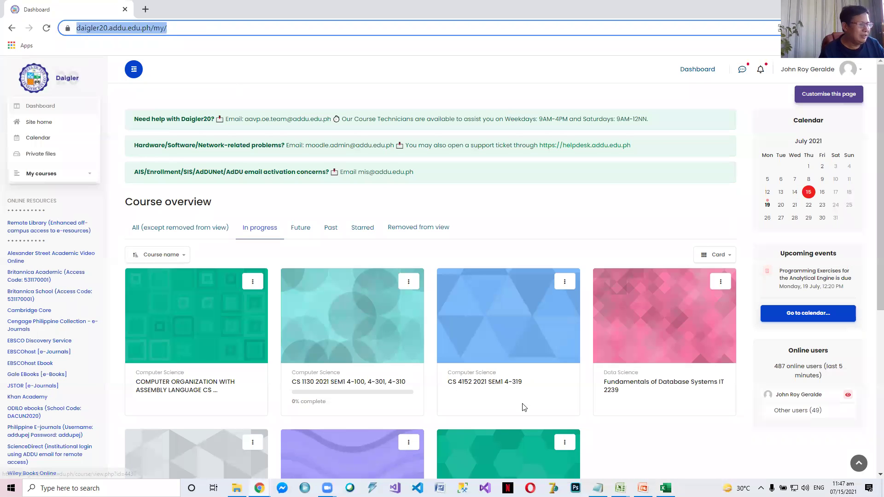
left_click(494, 355)
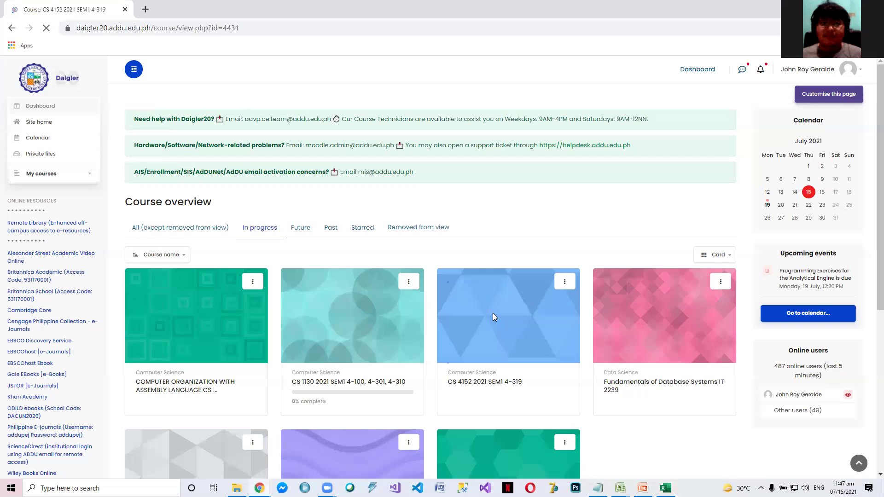
- Look through the course page from the course outline to Lesson 4, and return to the Lesson 1 and Lesson 2 activities
scroll(492, 312, "down", 6)
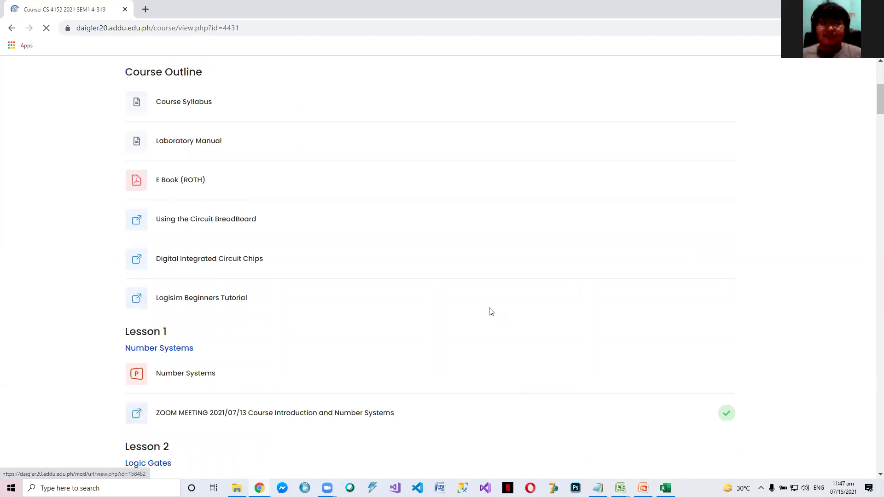
scroll(490, 312, "down", 8)
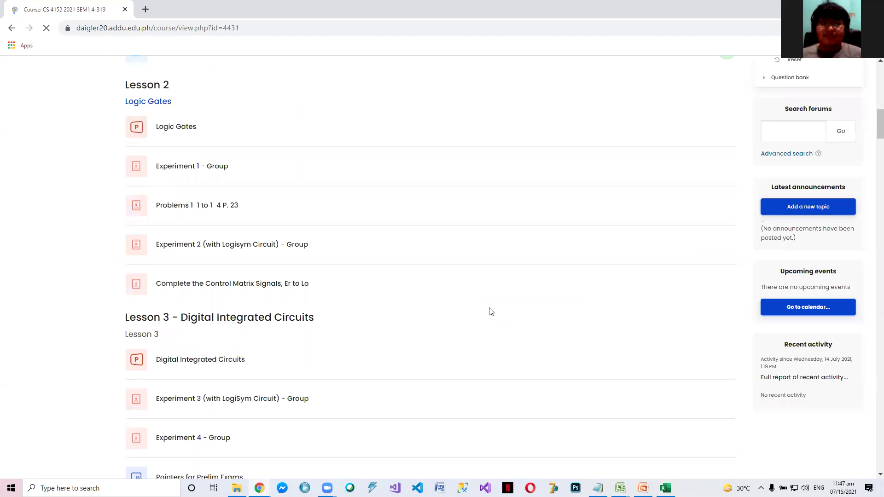
scroll(491, 312, "down", 4)
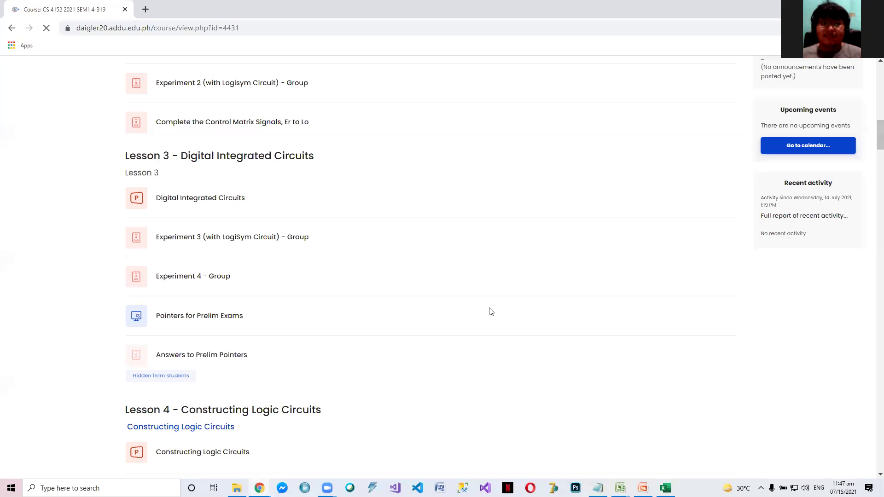
scroll(491, 312, "down", 3)
scroll(490, 311, "down", 2)
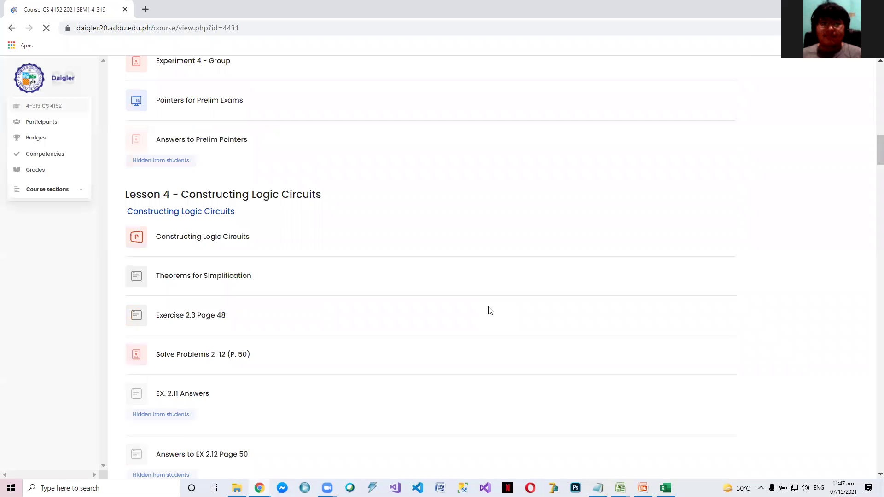
scroll(489, 311, "down", 5)
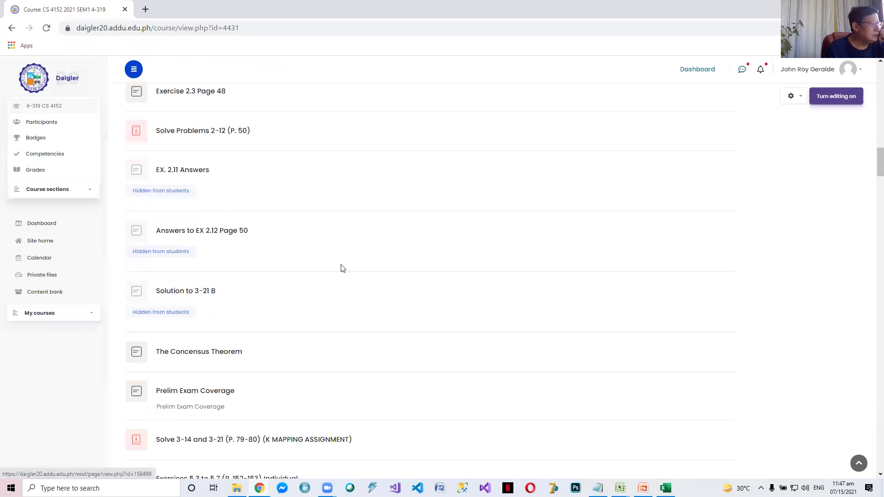
scroll(368, 276, "up", 2)
scroll(375, 279, "up", 6)
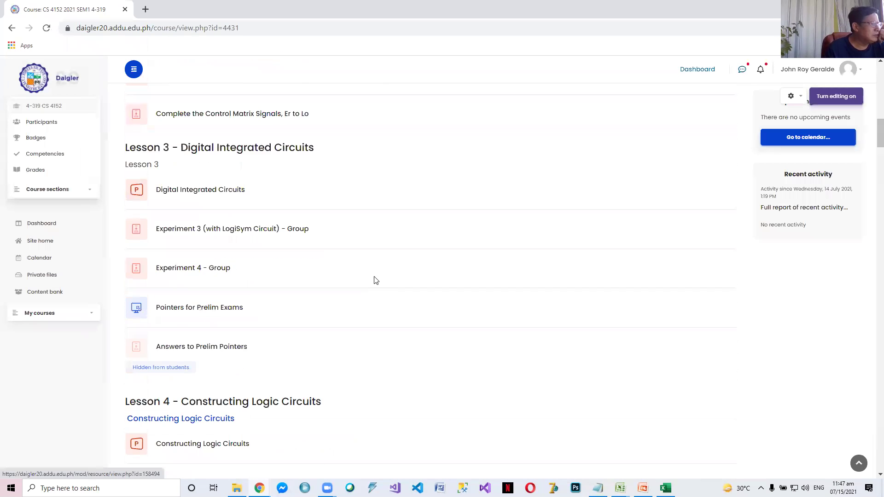
scroll(376, 280, "up", 2)
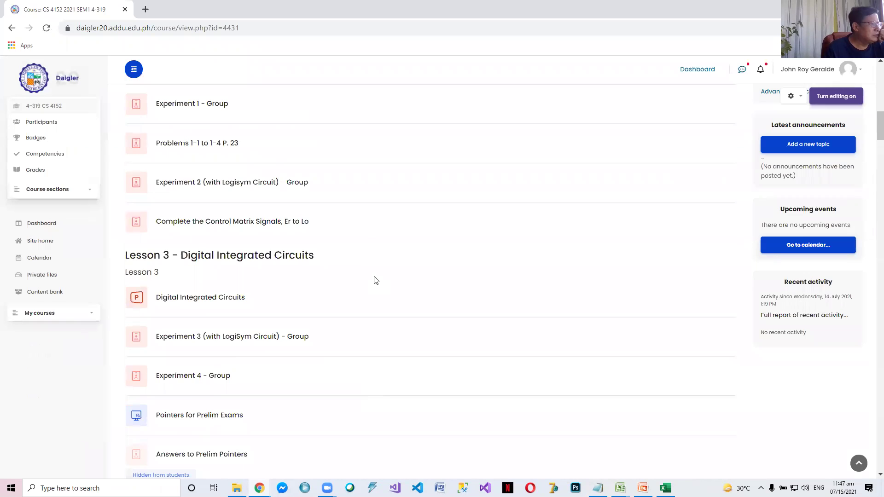
scroll(376, 279, "up", 2)
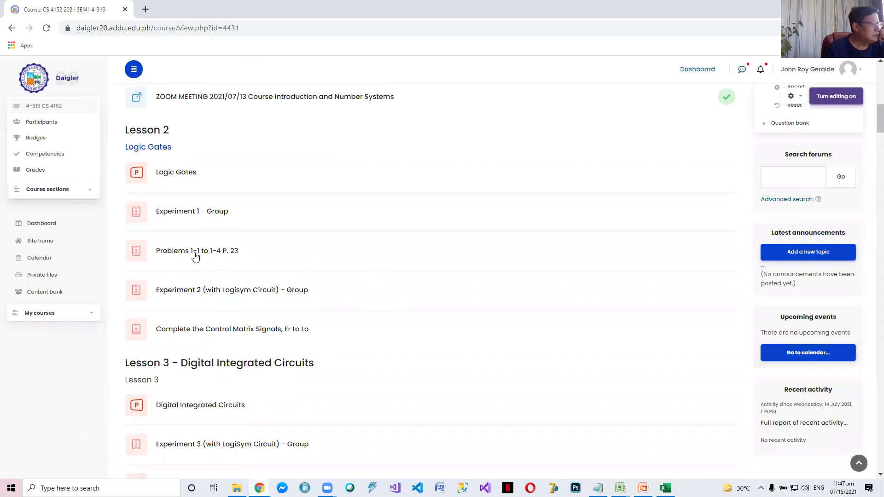
scroll(371, 300, "up", 3)
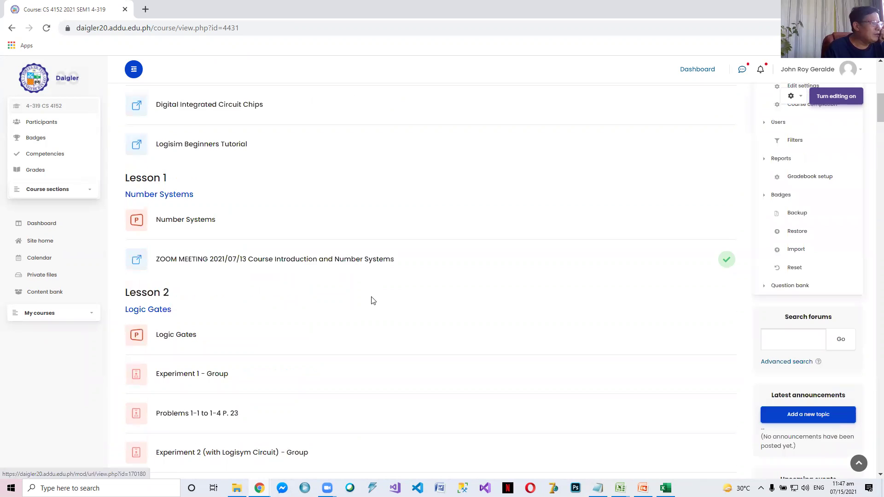
scroll(373, 300, "up", 2)
scroll(373, 300, "down", 3)
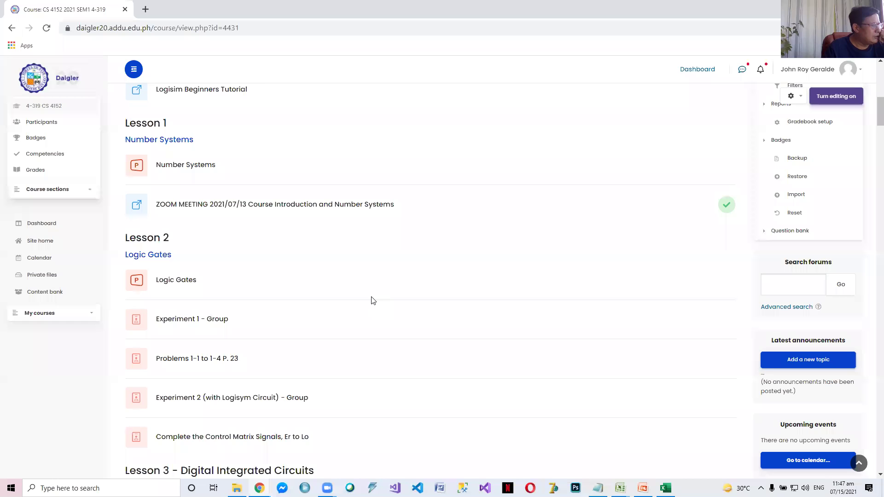
- Check the Problems 1-1 to 1-4 P. 23 assignment page in Lesson 2 and return to the course page
left_click(206, 363)
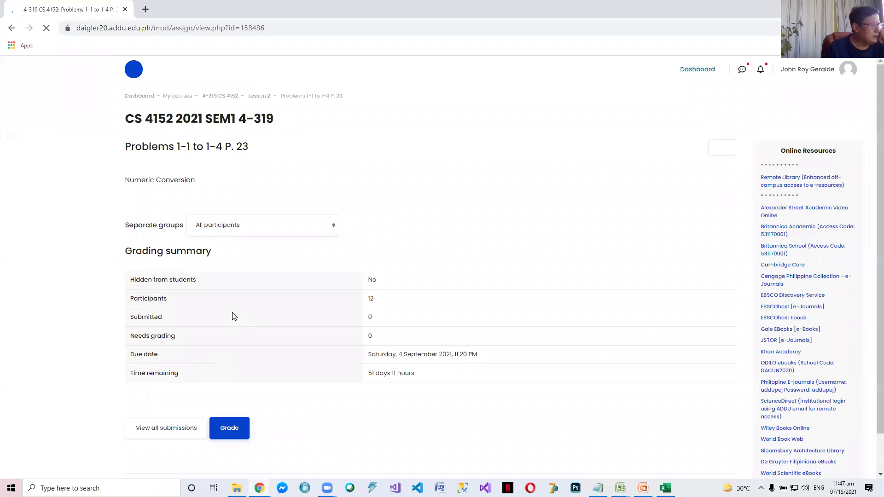
left_click(12, 29)
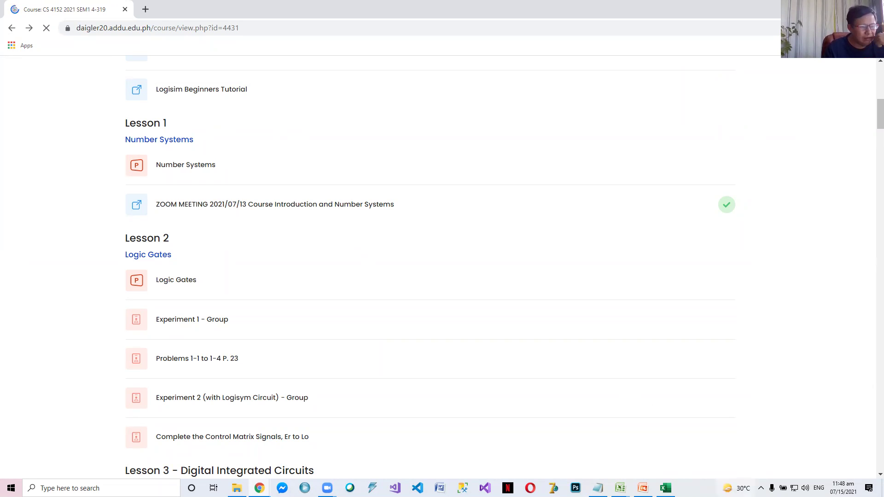
- Open BinarySubtractionAndNegativeNumbers.pptx from the CS4152 Slides folder in PowerPoint and present it from the title slide to the Binary Subtraction introduction
left_click(237, 487)
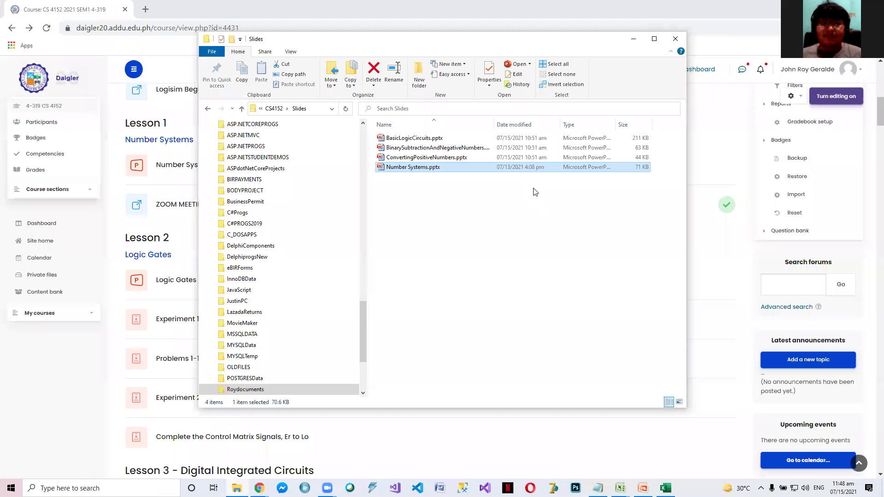
double_click(436, 151)
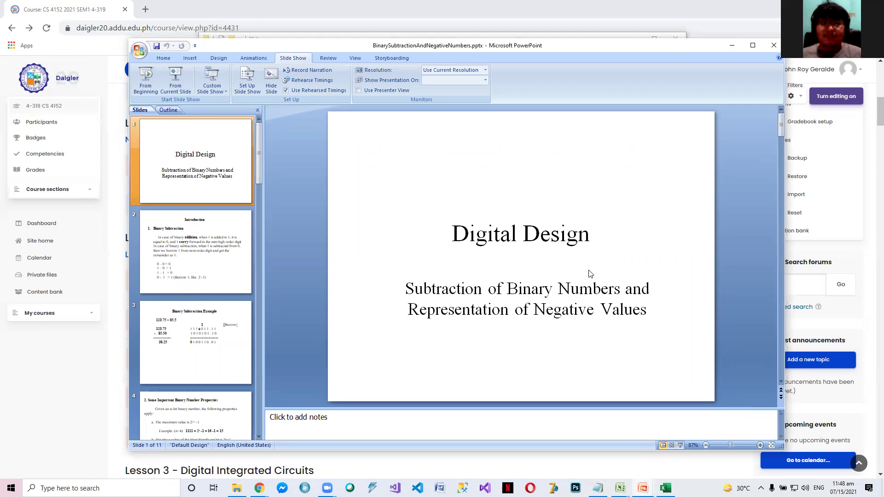
left_click(188, 85)
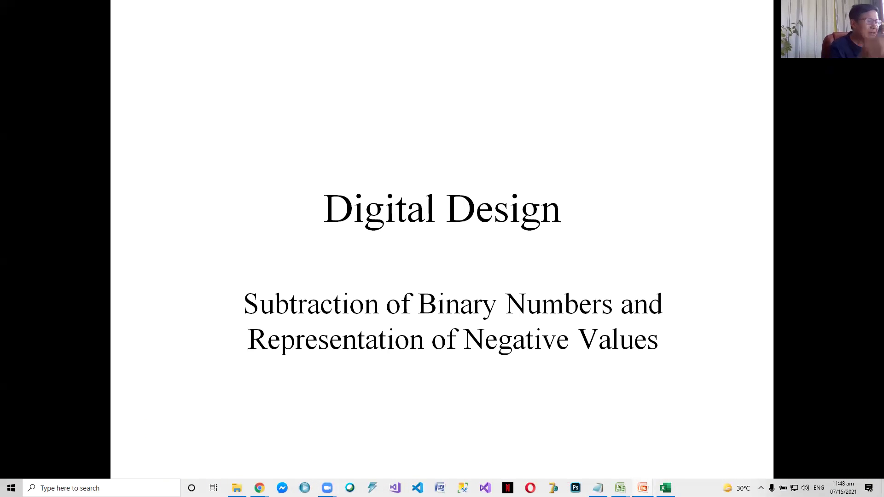
key("Right")
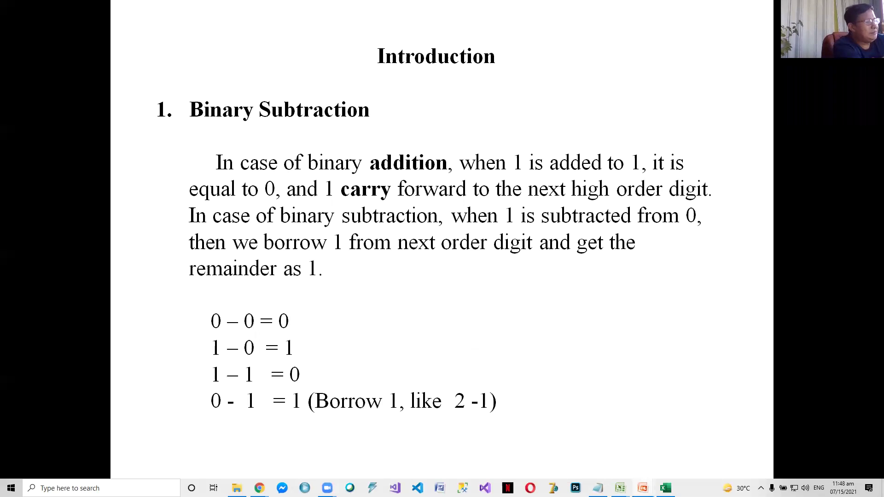